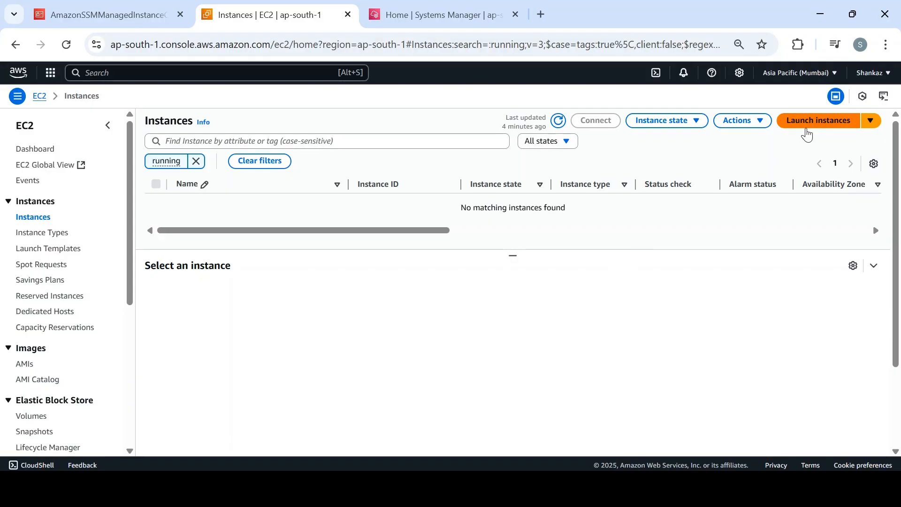
Start a new EC2 instance launch, name it ssmec2 and choose Amazon Linux as the OS image
click(806, 131)
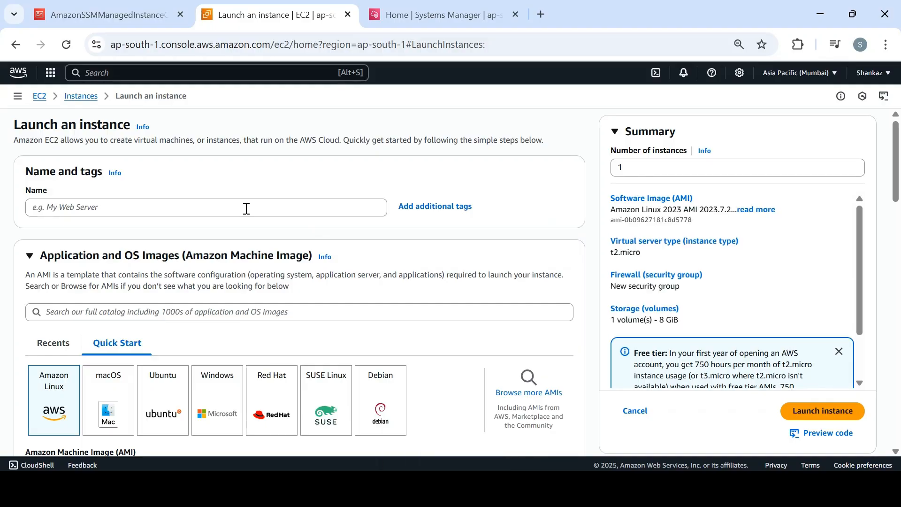
click(247, 208)
text(ssmec2)
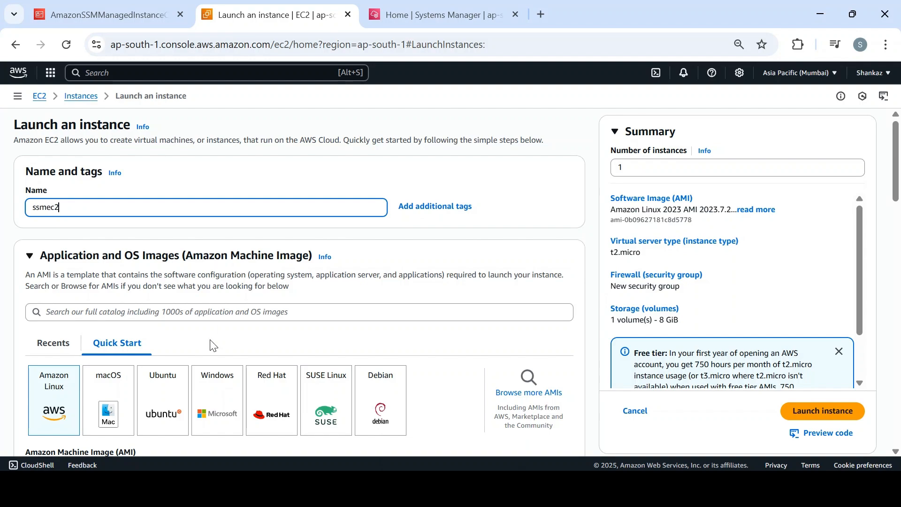
click(63, 419)
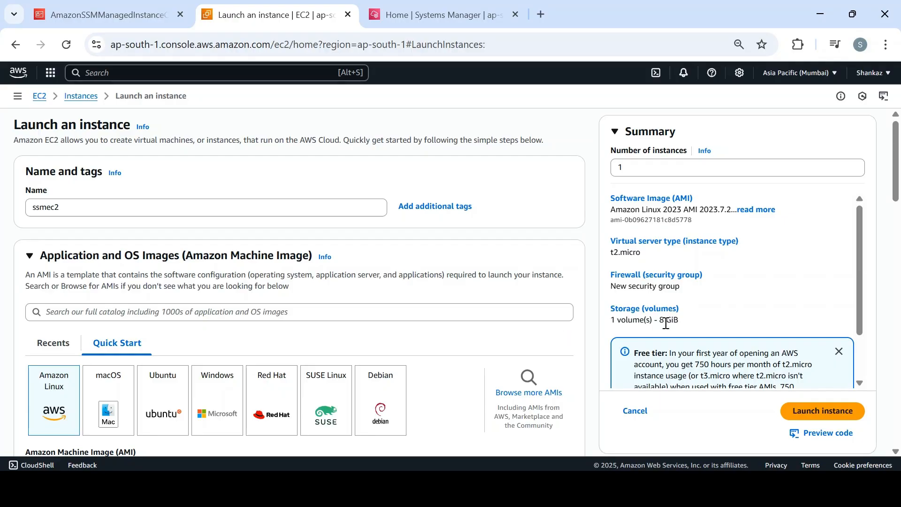
Choose the existing RSA key pair for logging in to the instance
drag(900, 211, 900, 307)
click(371, 328)
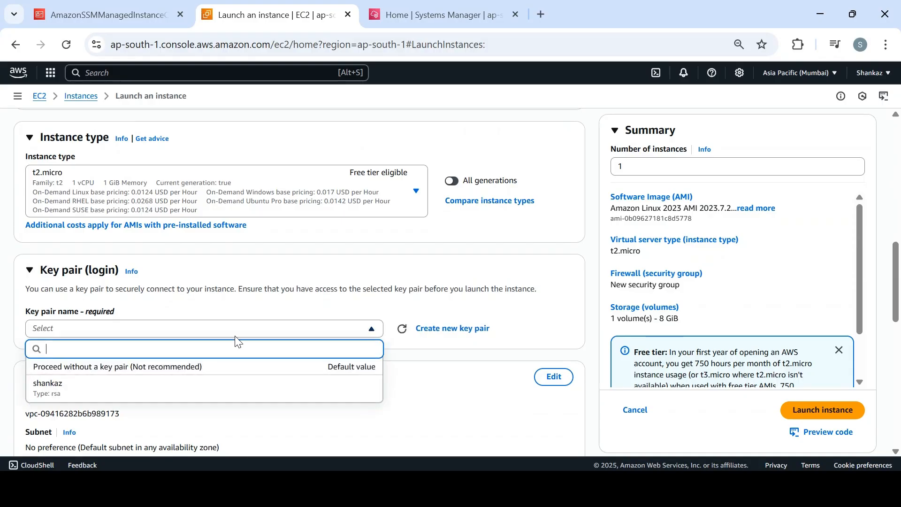
click(216, 395)
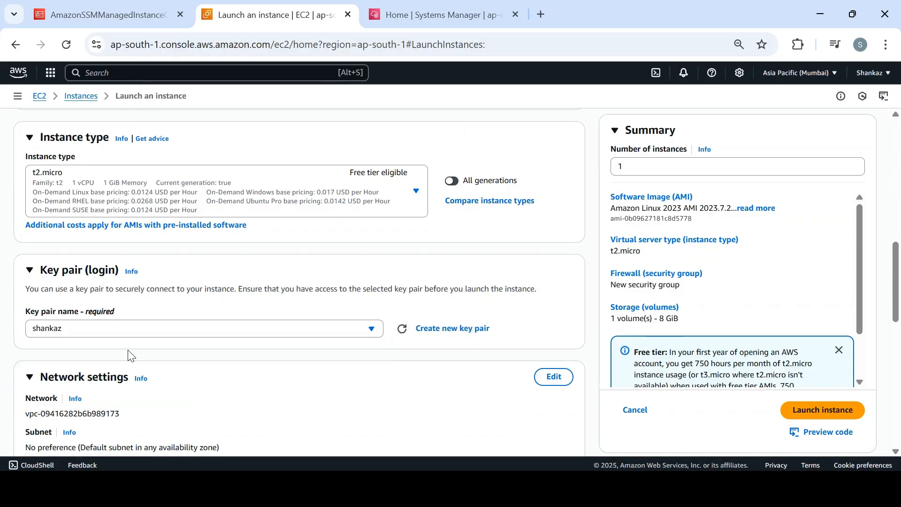
Use an existing security group for the instance's firewall and select the group named default
drag(900, 301, 900, 362)
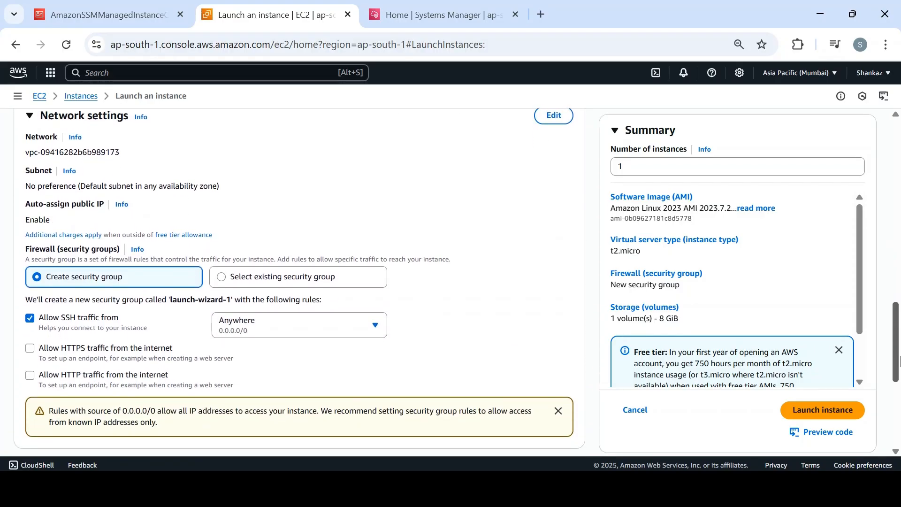
click(303, 283)
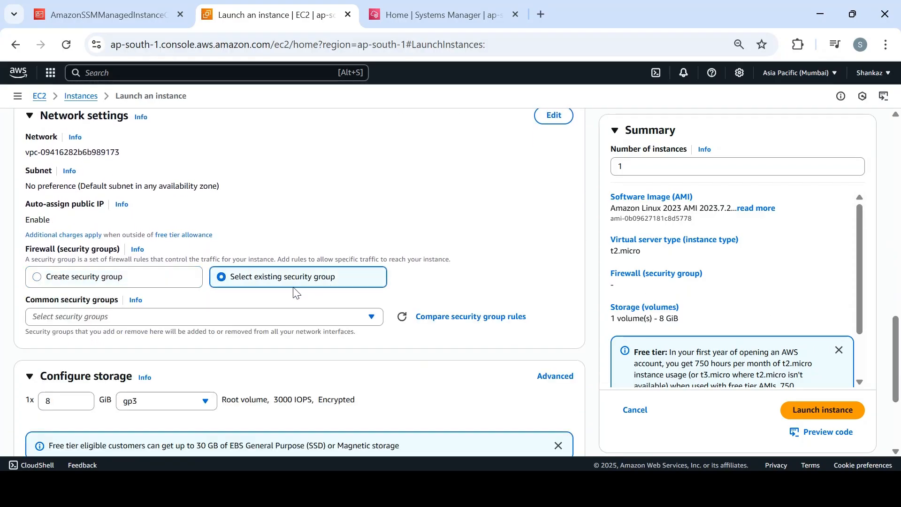
click(255, 318)
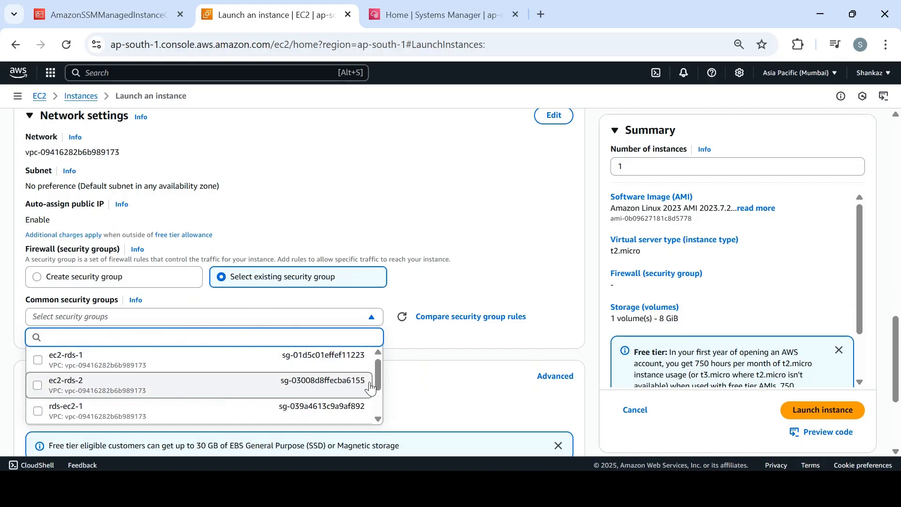
drag(381, 381, 378, 393)
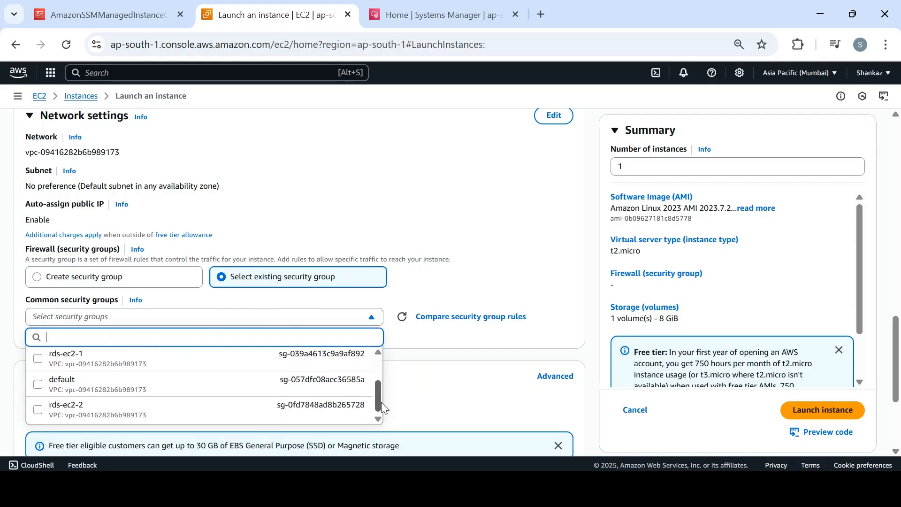
click(310, 393)
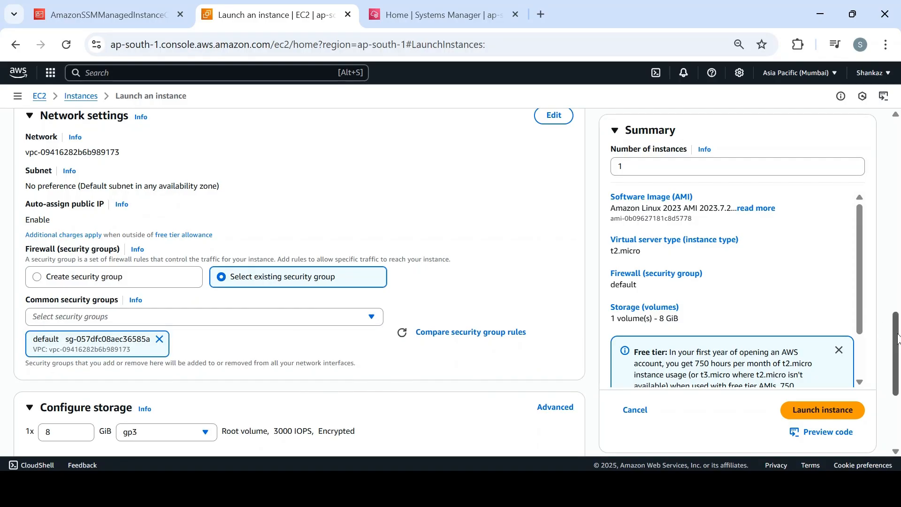
Set the IAM instance profile in the advanced details to AmazonSSMManagedInstanceCore
drag(898, 337, 899, 389)
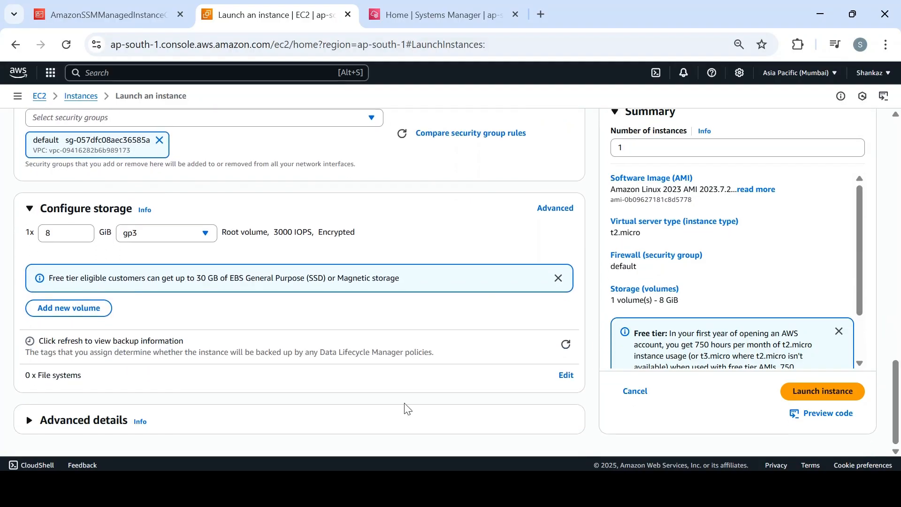
click(31, 427)
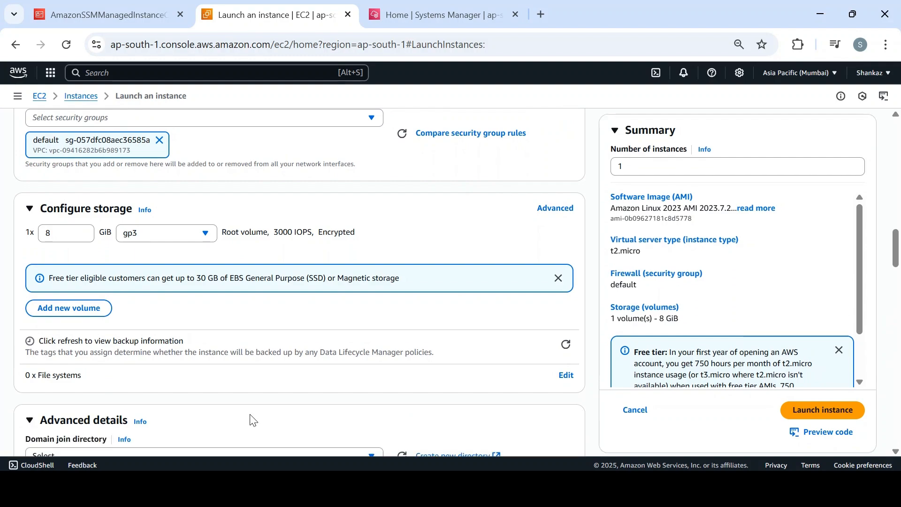
scroll(899, 265, down, 2)
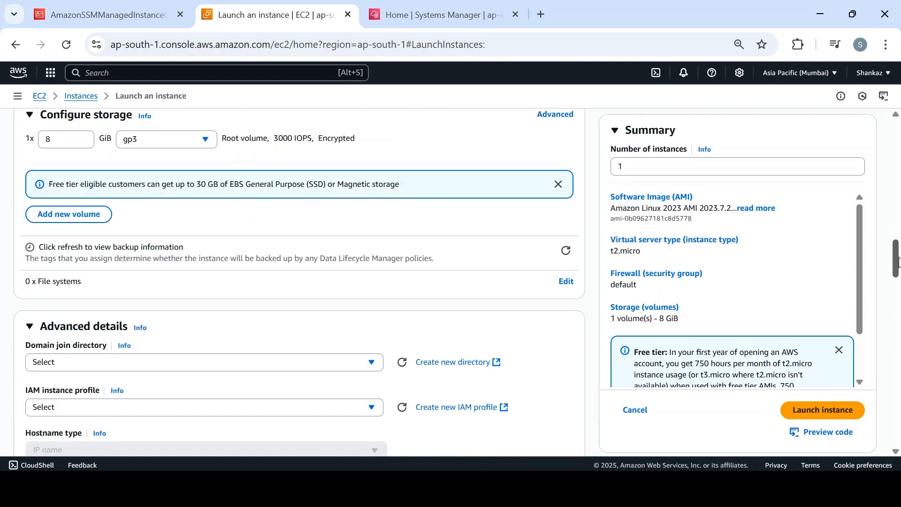
drag(898, 262, 897, 281)
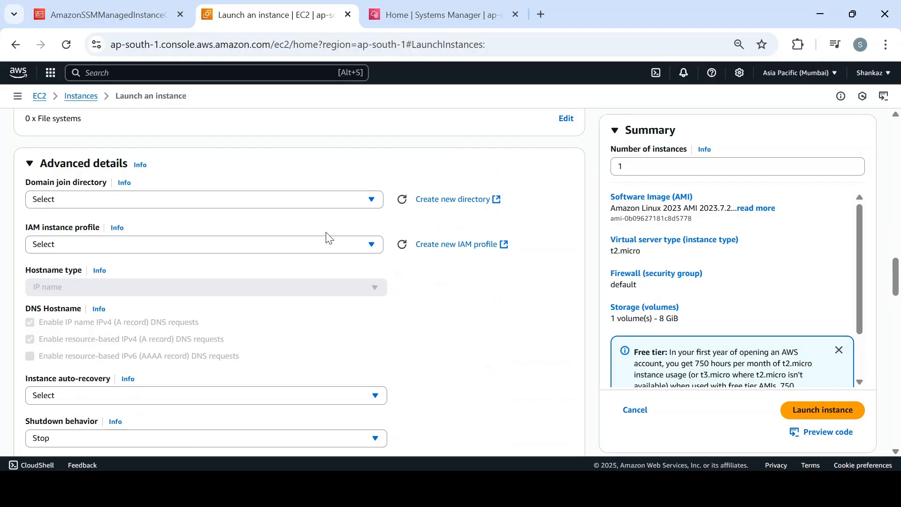
click(332, 244)
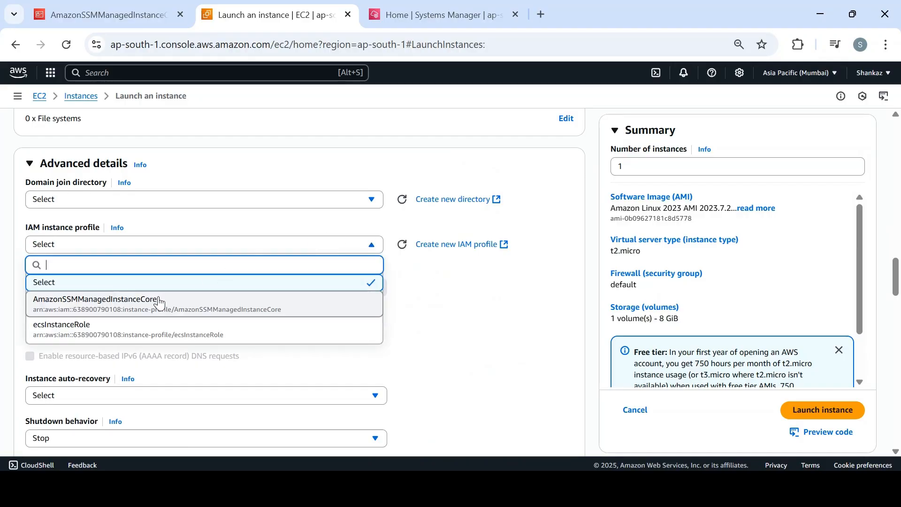
click(162, 305)
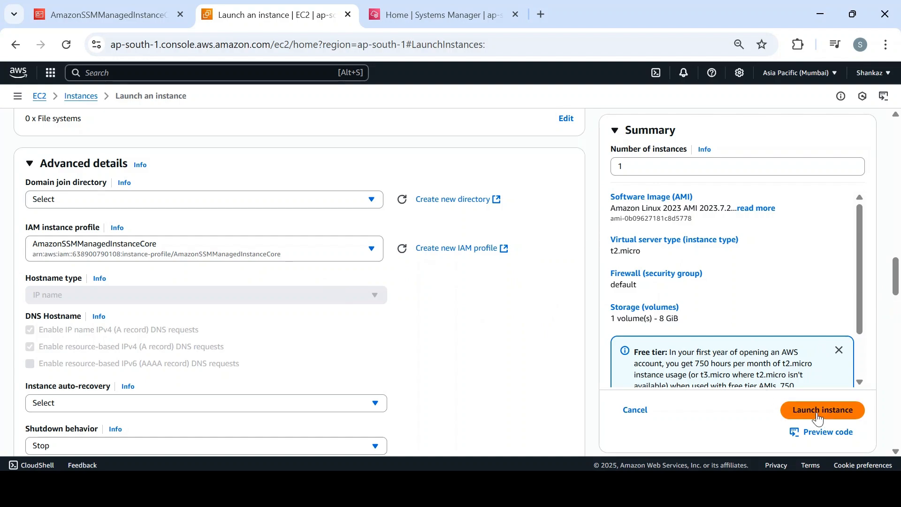
Launch the instance, return to the list of running instances and refresh it
drag(896, 277, 899, 402)
click(834, 410)
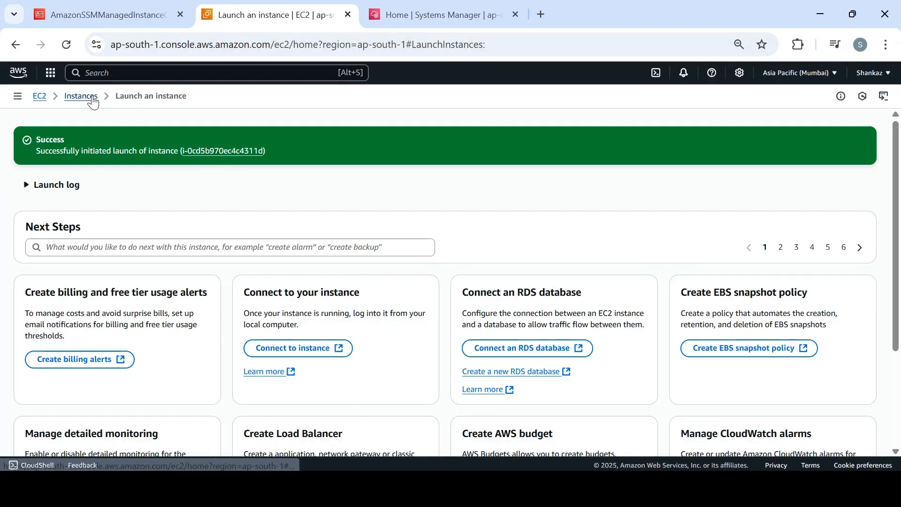
click(94, 102)
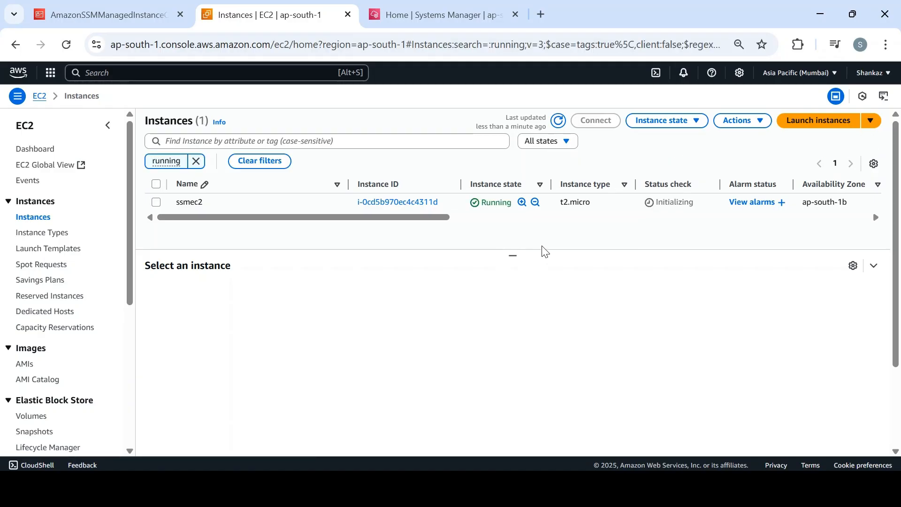
click(557, 124)
click(235, 79)
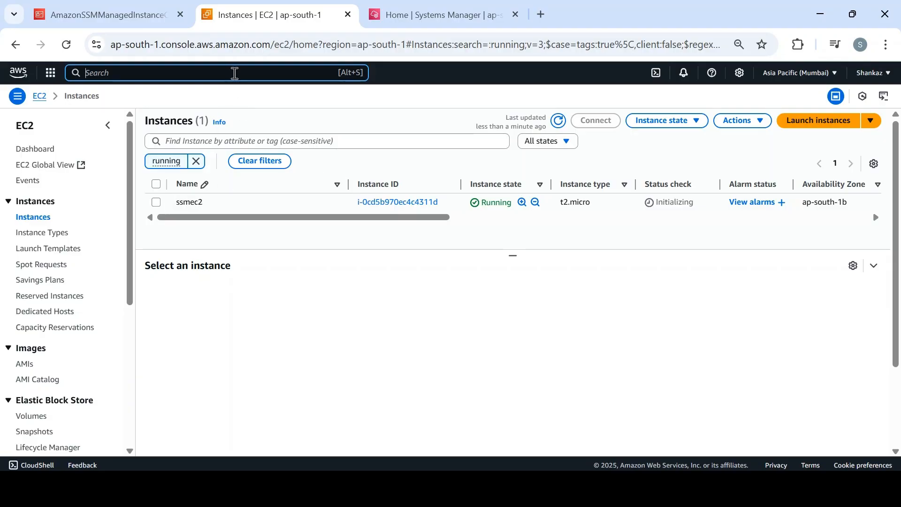
Review the AmazonSSMManagedInstanceCore role's permissions policy in IAM and open the list of policies that can be attached to it
click(130, 14)
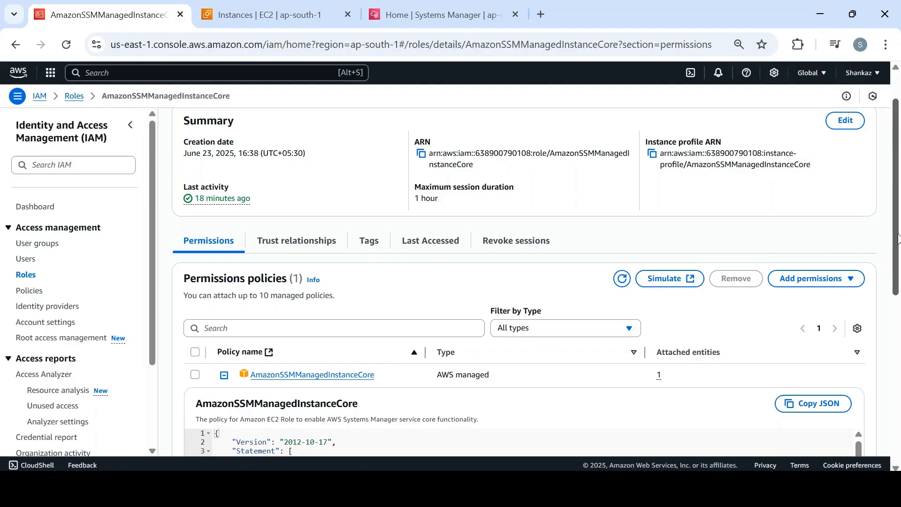
drag(898, 239, 900, 324)
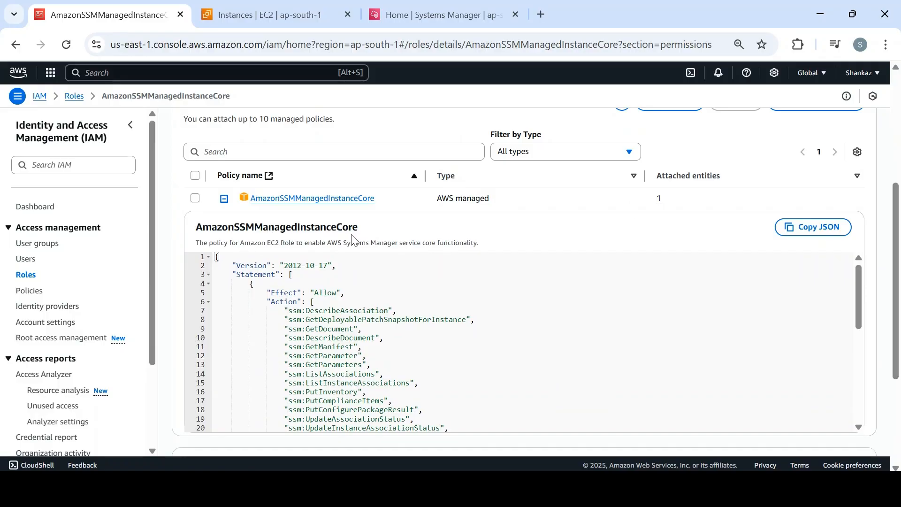
drag(439, 197, 521, 202)
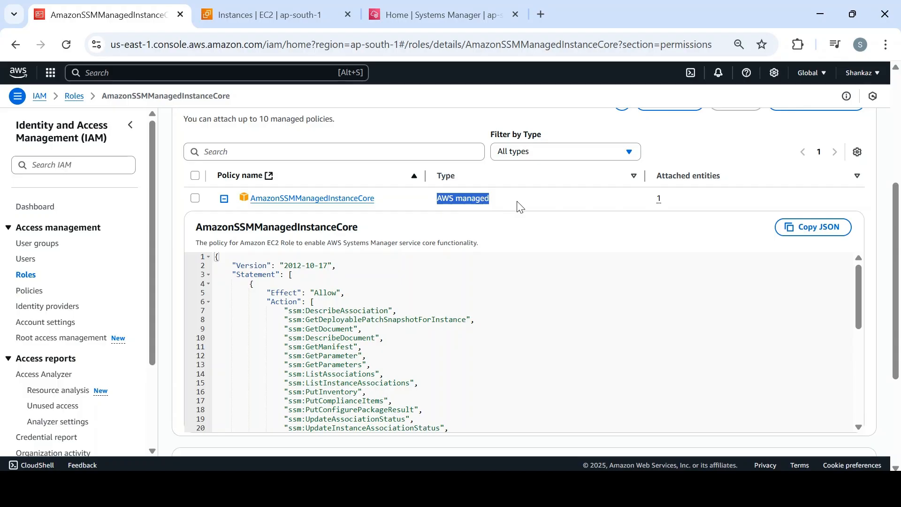
scroll(898, 246, up, 2)
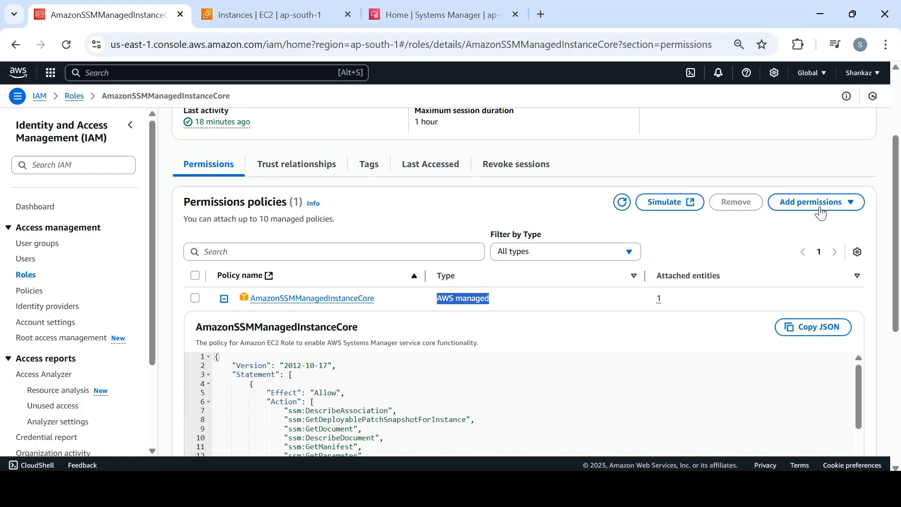
click(798, 202)
click(781, 223)
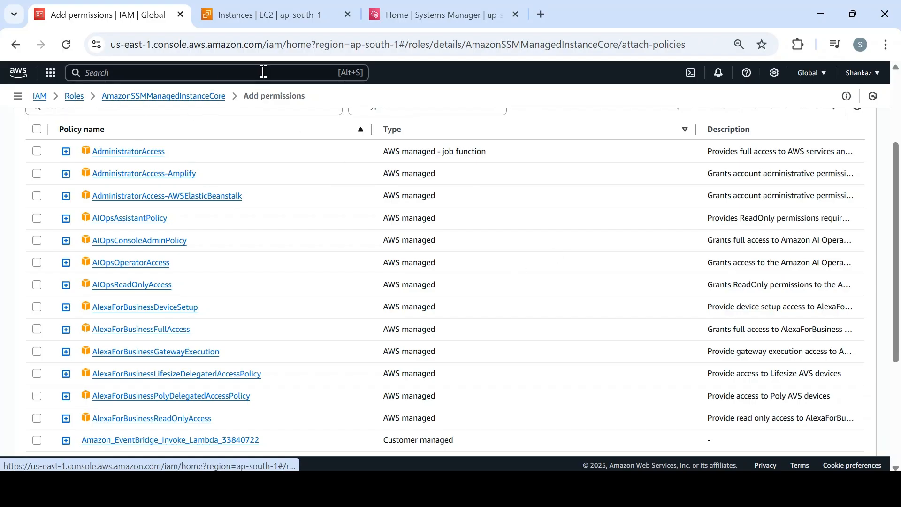
Check the IAM role options for the ssmec2 instance in EC2, then leave for the instance's summary without updating the role
click(277, 10)
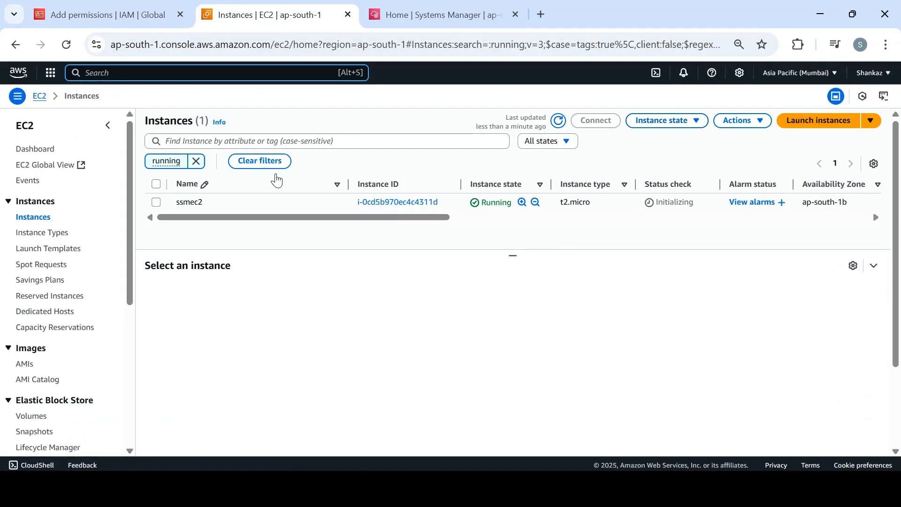
click(485, 208)
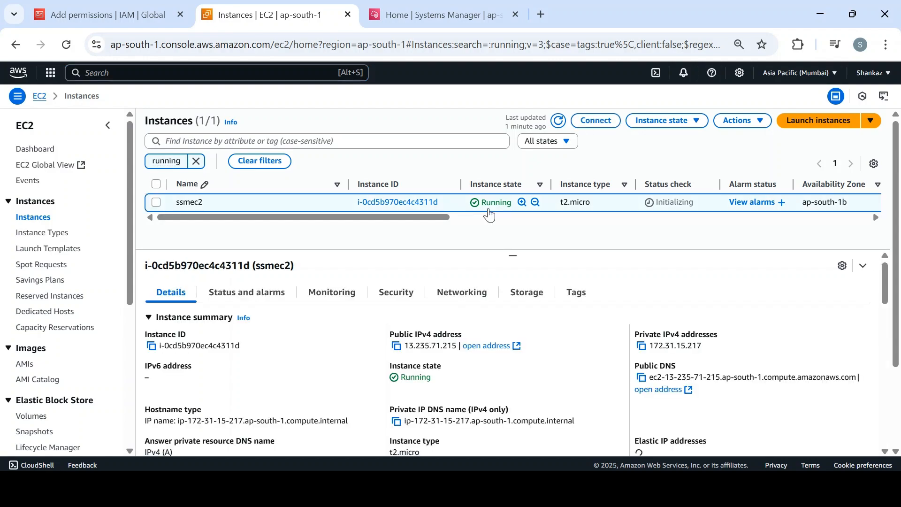
click(740, 126)
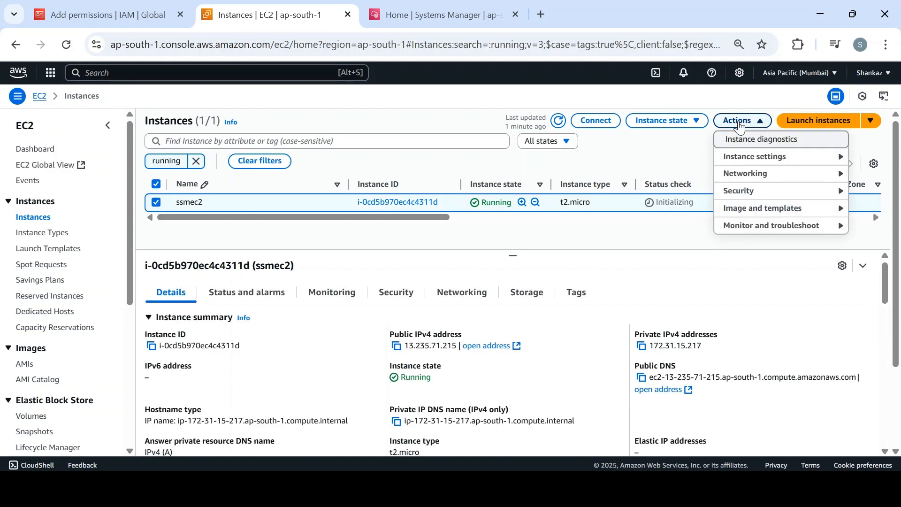
click(735, 199)
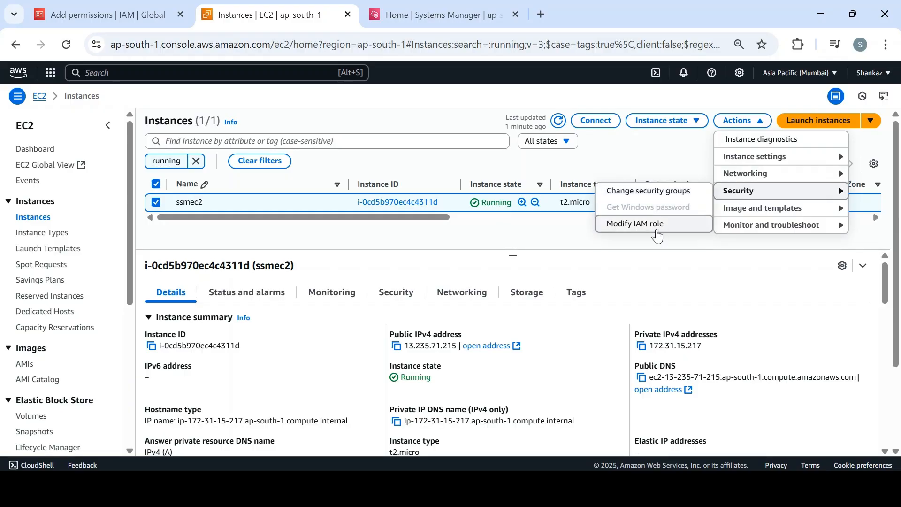
click(656, 224)
click(184, 233)
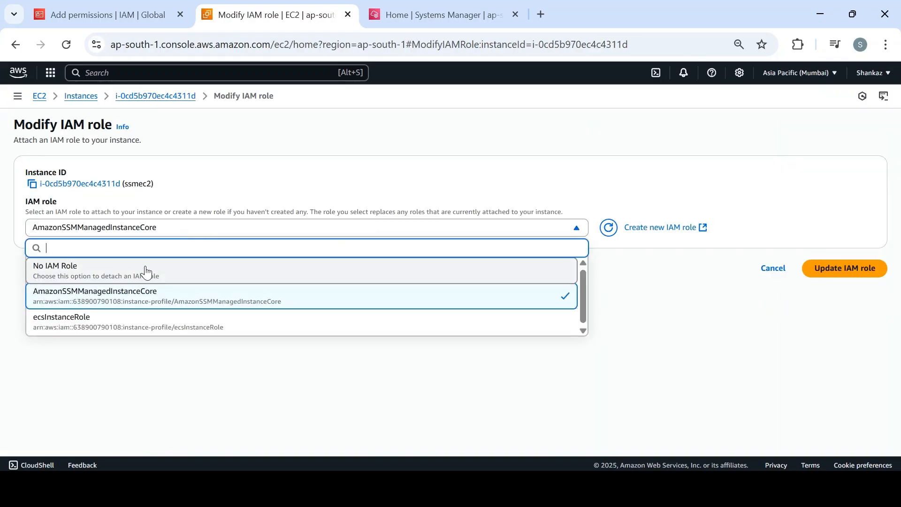
click(285, 176)
click(161, 101)
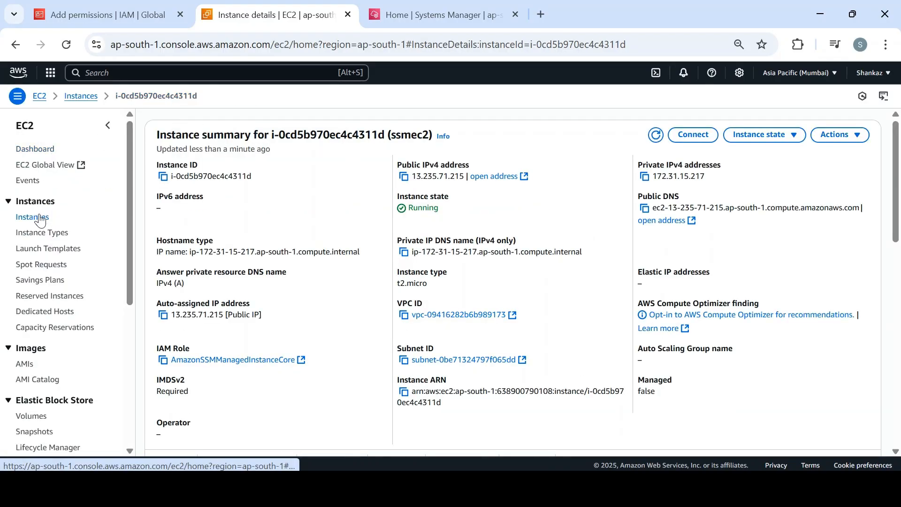
Connect to the ssmec2 instance from the instances list through Session Manager
click(40, 218)
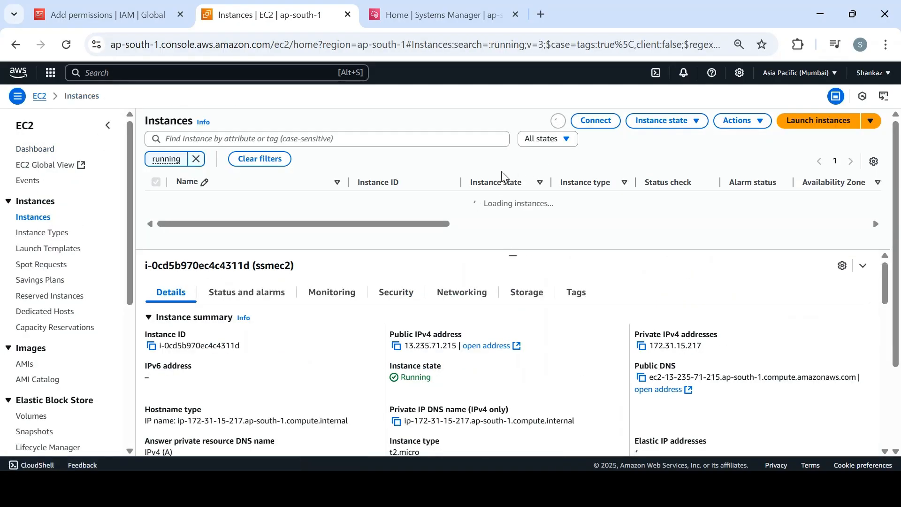
click(607, 123)
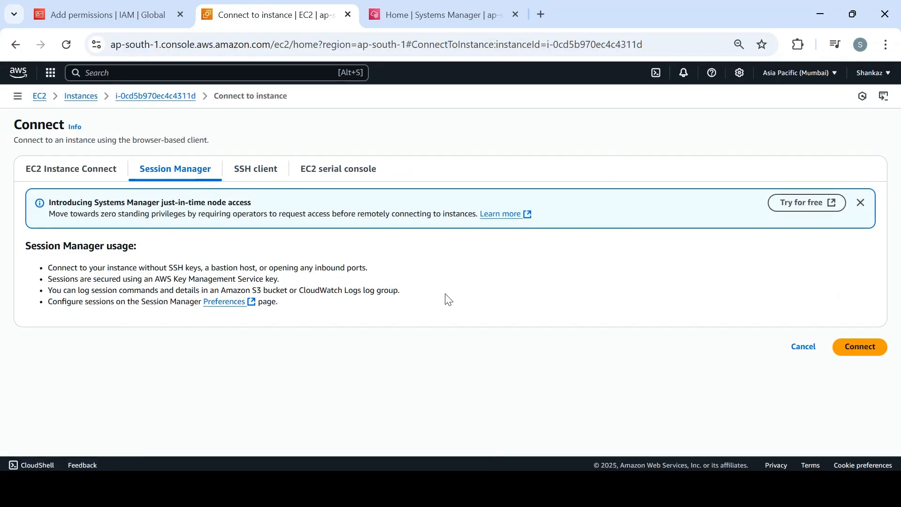
click(869, 346)
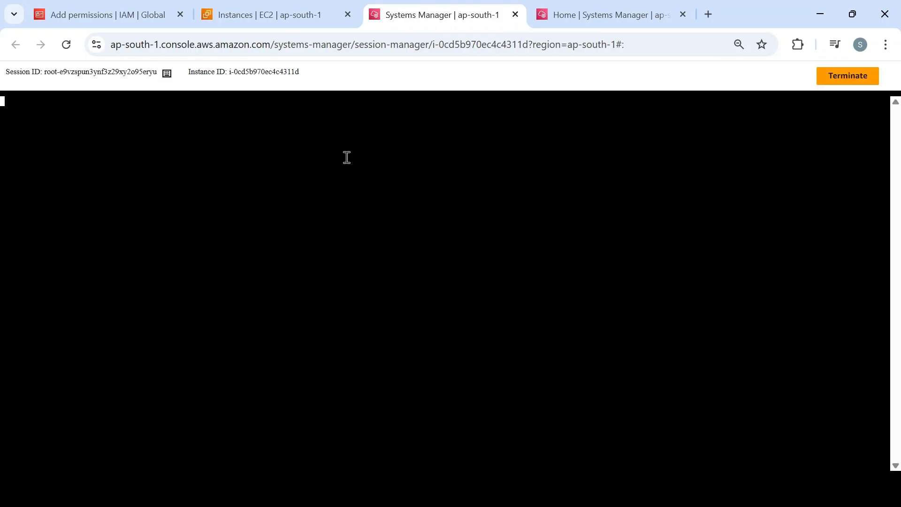
Switch to the root shell with sudo su - and check the web server with systemctl status httpd
text(do su -)
key(Return)
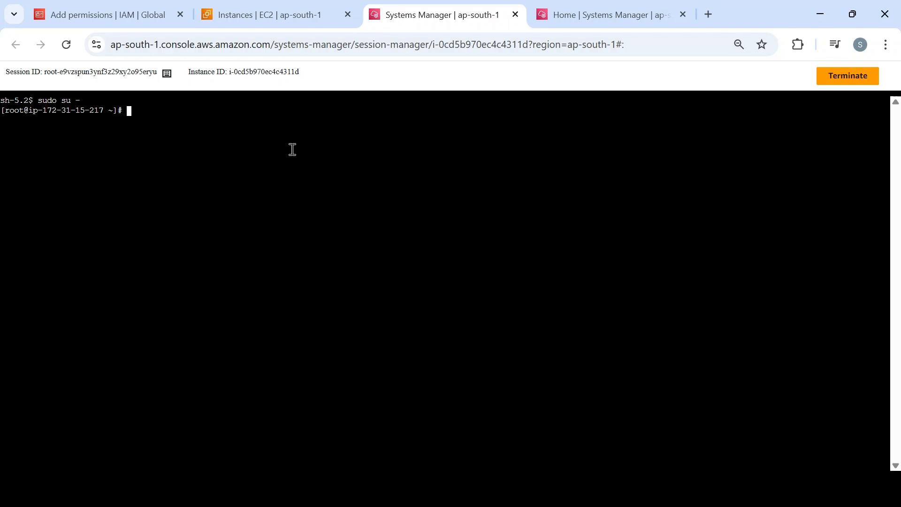
text(systemctl status http)
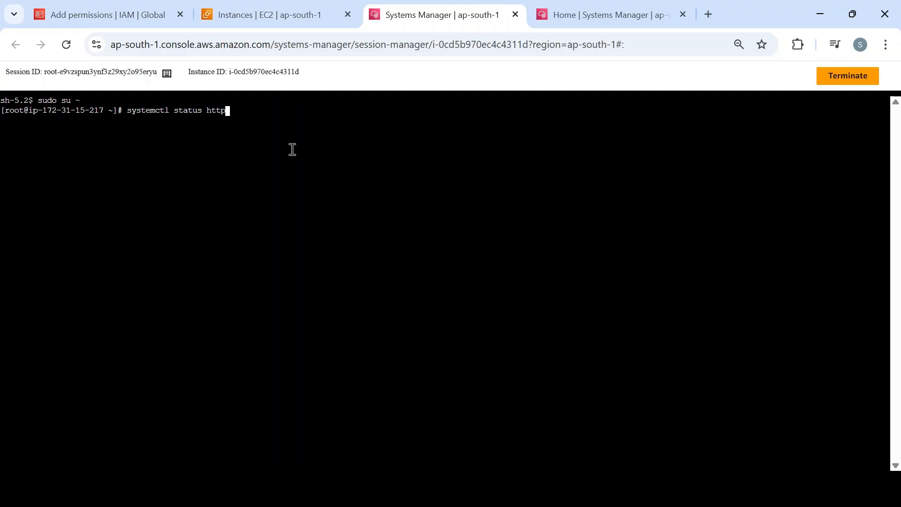
text(d)
key(Return)
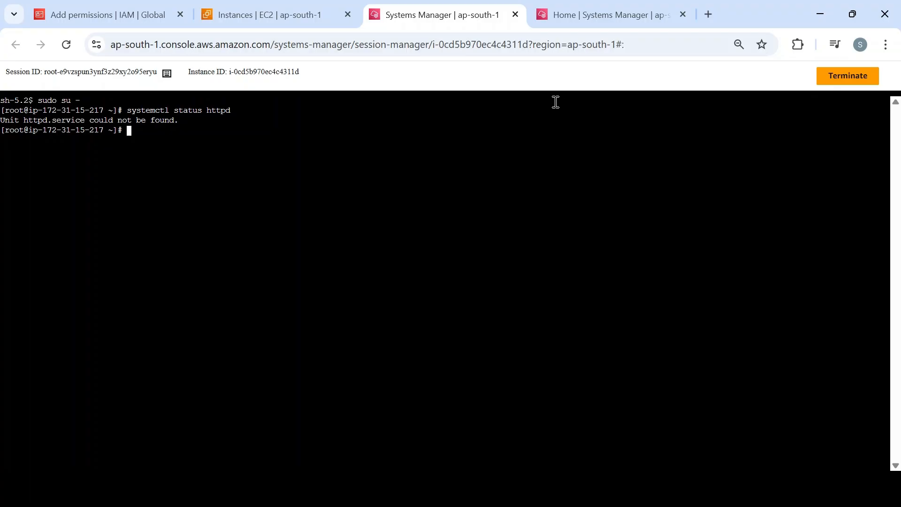
Open Distributor in Systems Manager, browse the Amazon-owned packages, select AWSPVDriver and go to the second page of packages
click(573, 16)
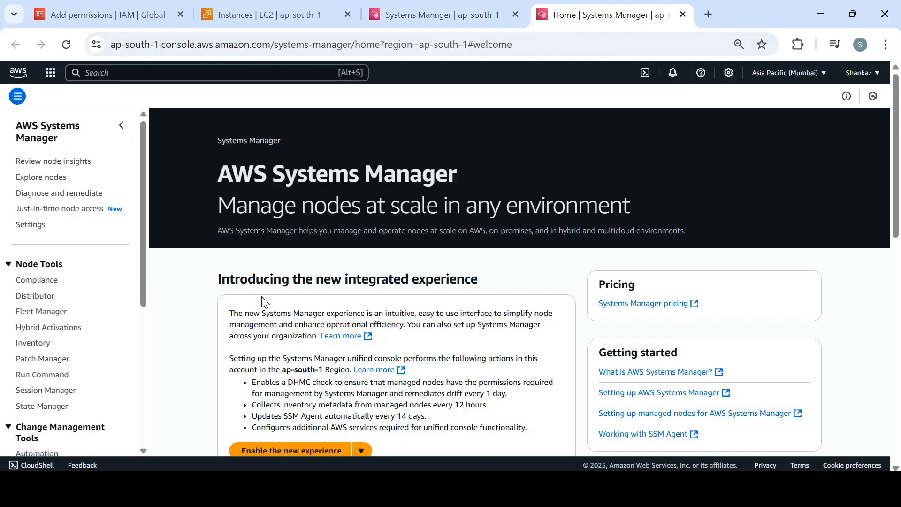
drag(141, 276, 143, 324)
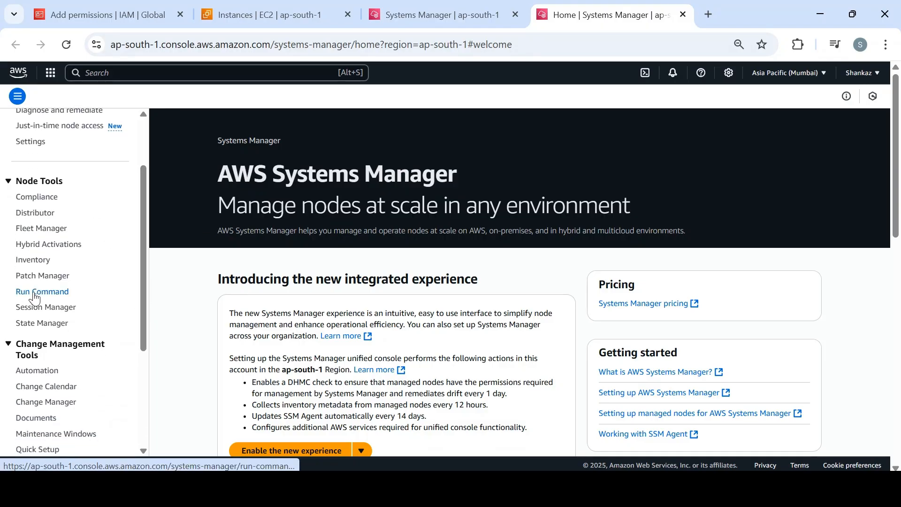
click(35, 214)
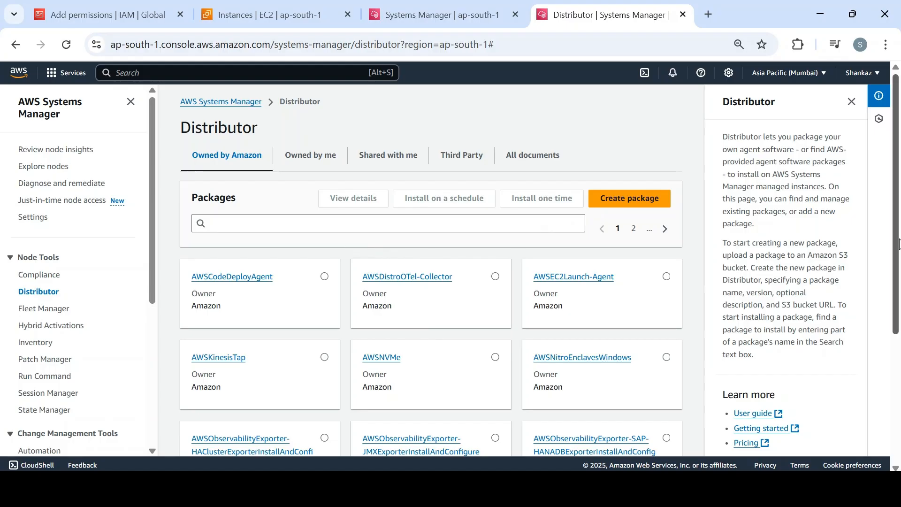
drag(897, 245, 900, 356)
scroll(672, 249, up, 3)
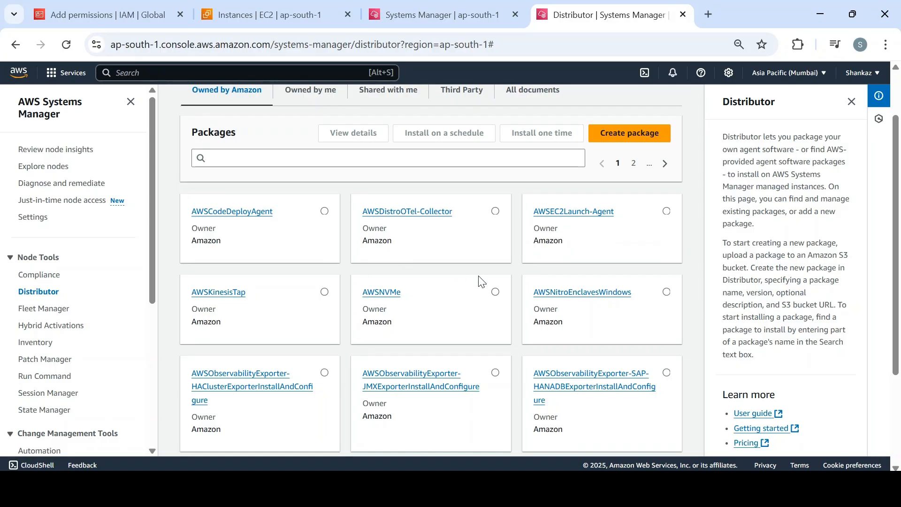
drag(896, 259, 900, 345)
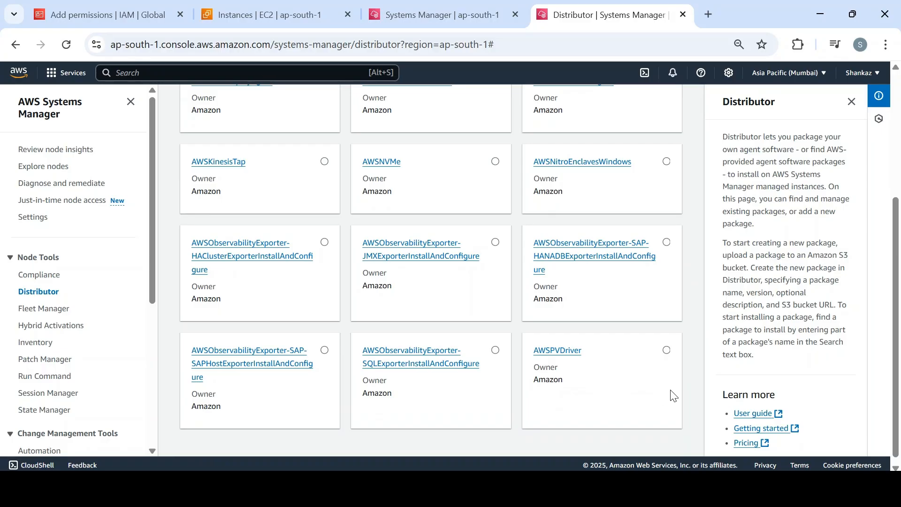
click(667, 350)
drag(898, 341, 900, 345)
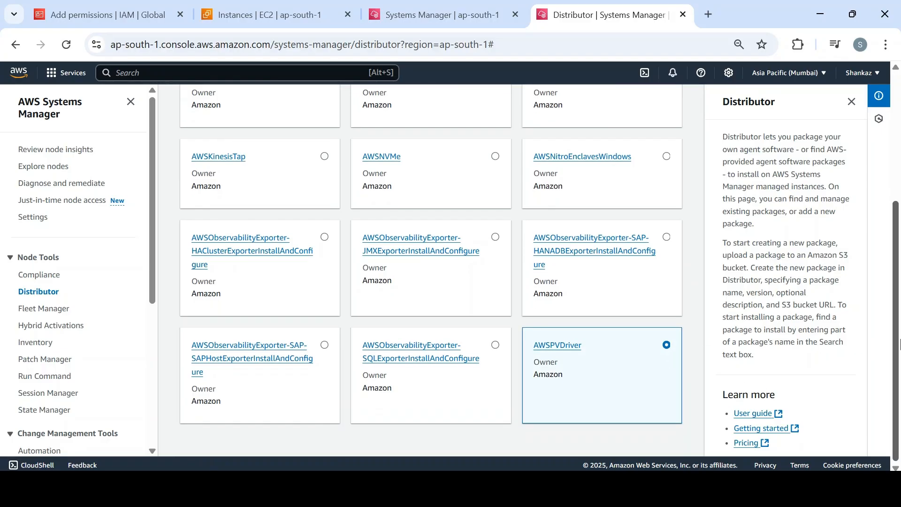
scroll(899, 348, up, 5)
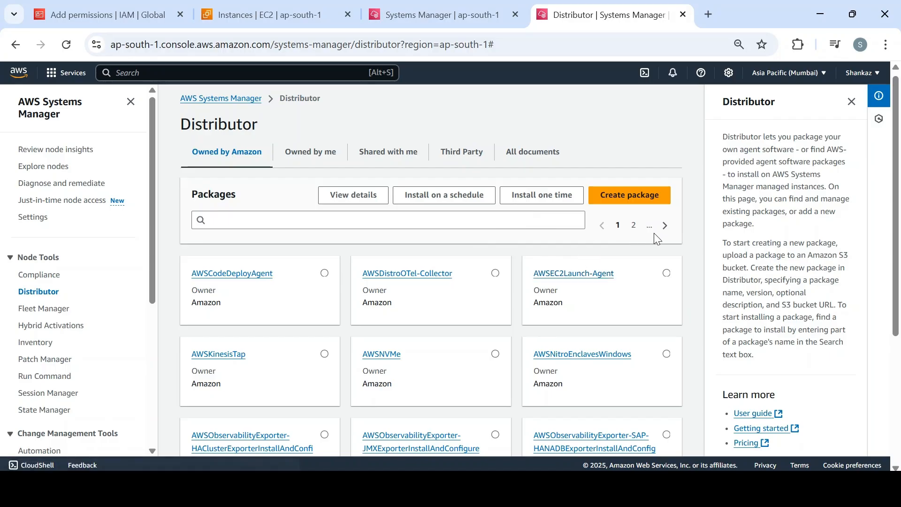
click(633, 226)
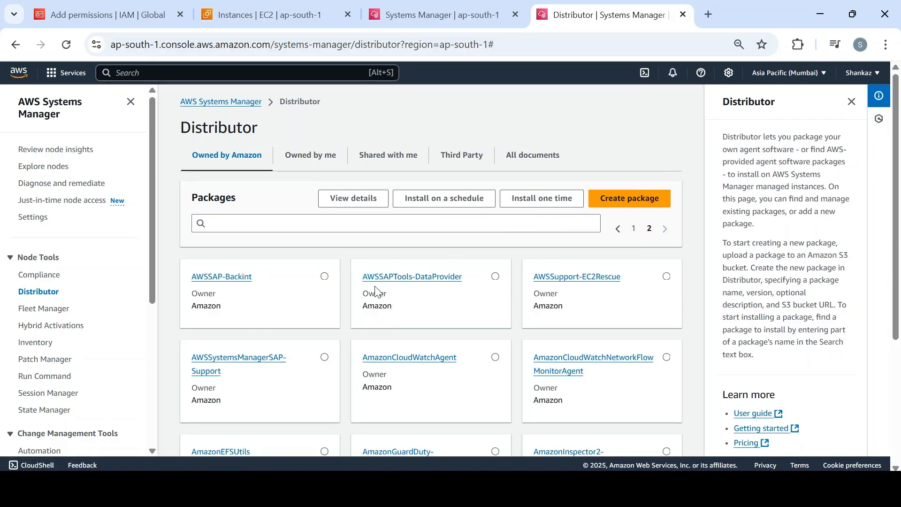
Review the Create package form's details, S3 location and software upload sections, then return to Distributor without creating a package
click(608, 203)
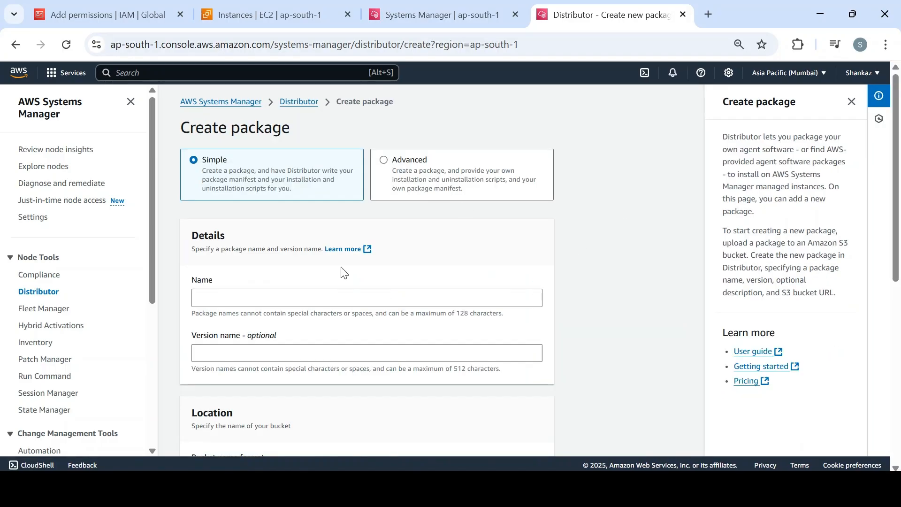
drag(900, 222, 900, 353)
click(355, 280)
click(300, 324)
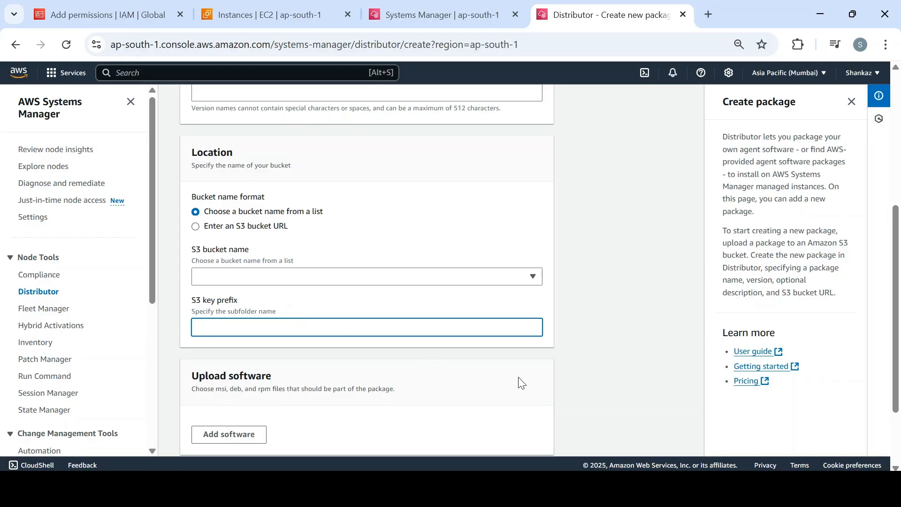
scroll(900, 316, down, 2)
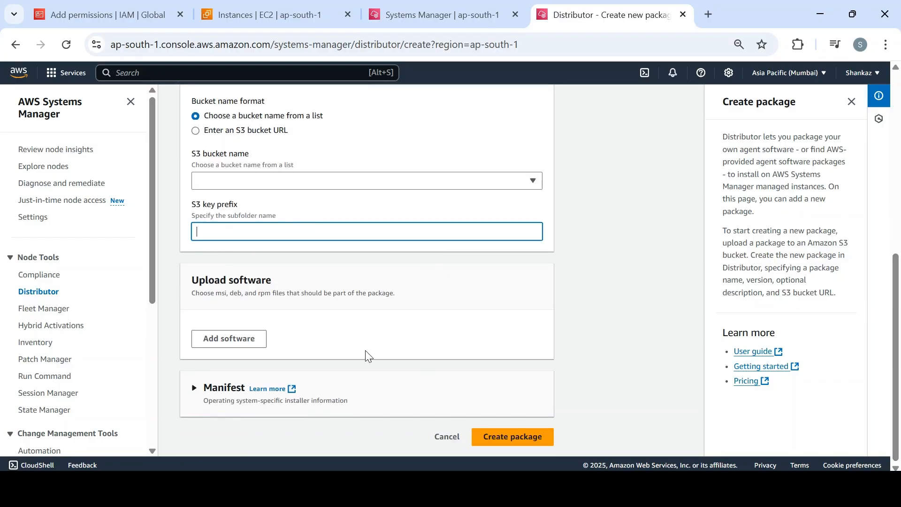
drag(192, 297, 395, 302)
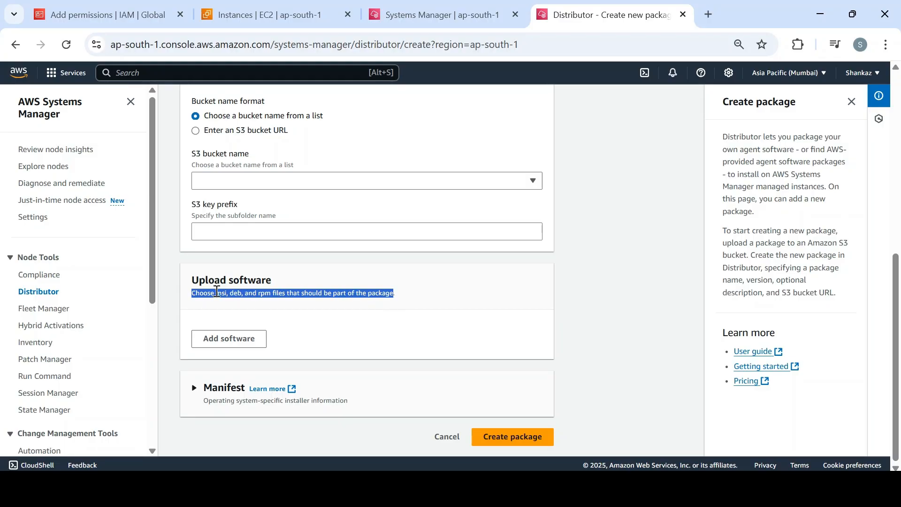
click(220, 293)
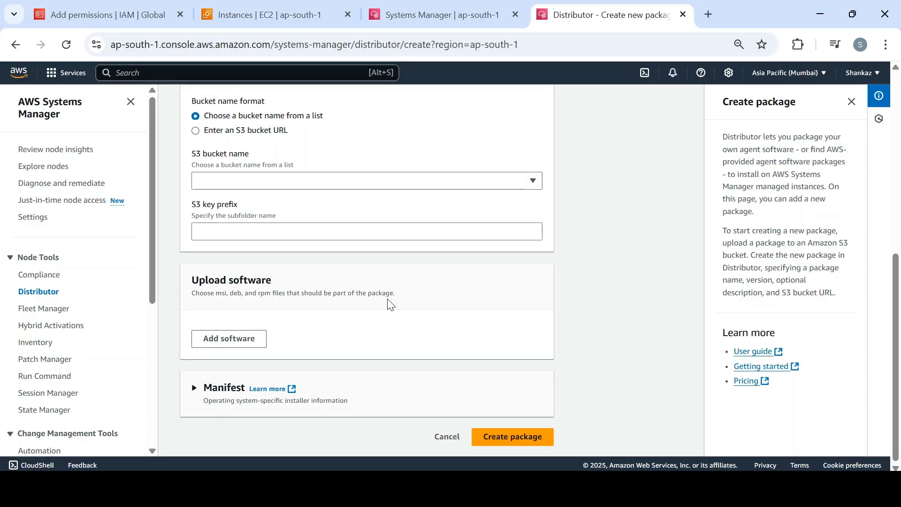
drag(897, 311, 854, 132)
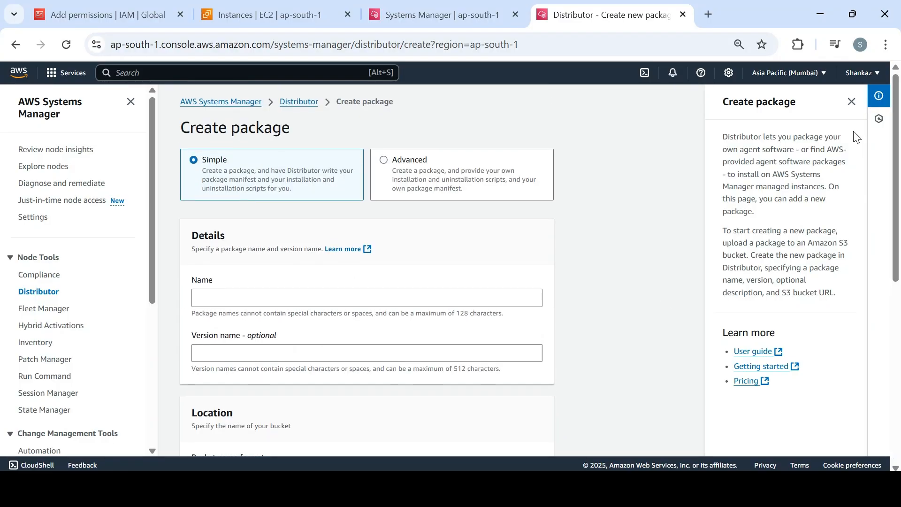
click(298, 104)
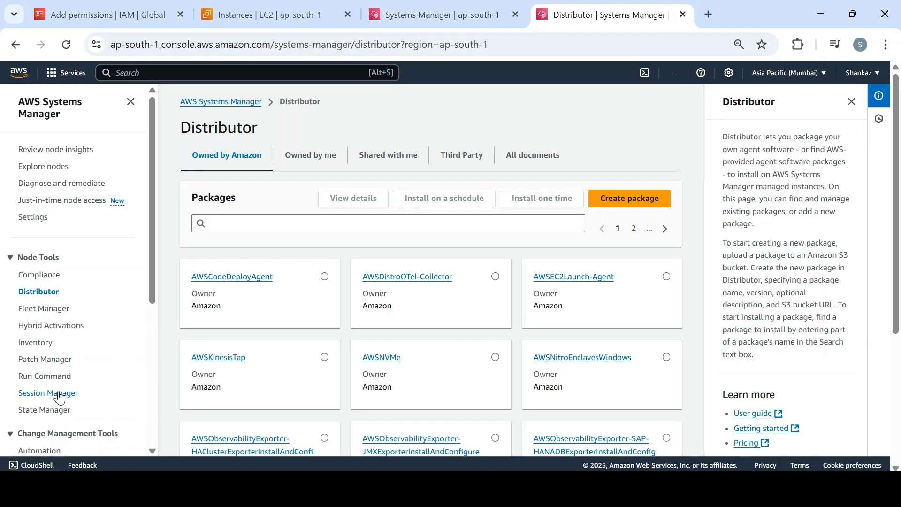
Open Patch Manager's patch policy form and examine its scanning, patch baseline and target node options, keeping all managed nodes as the target
click(54, 359)
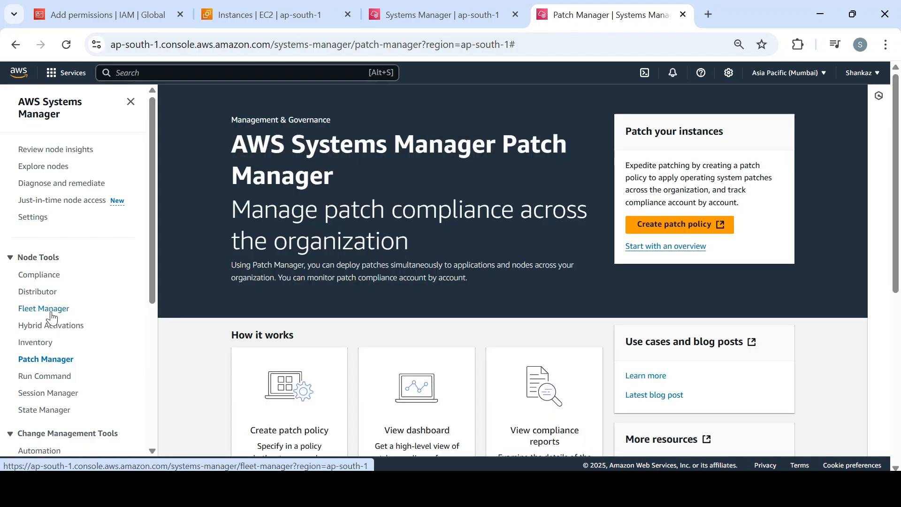
click(655, 224)
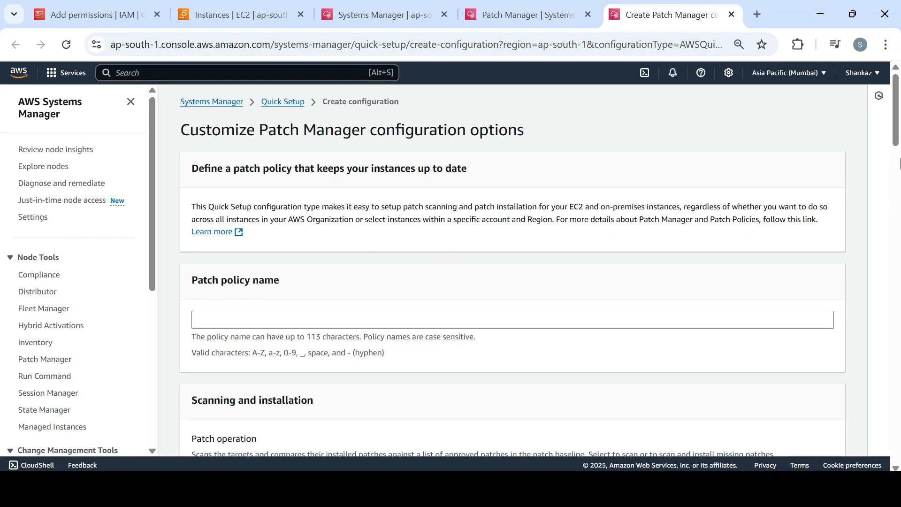
drag(897, 140, 898, 178)
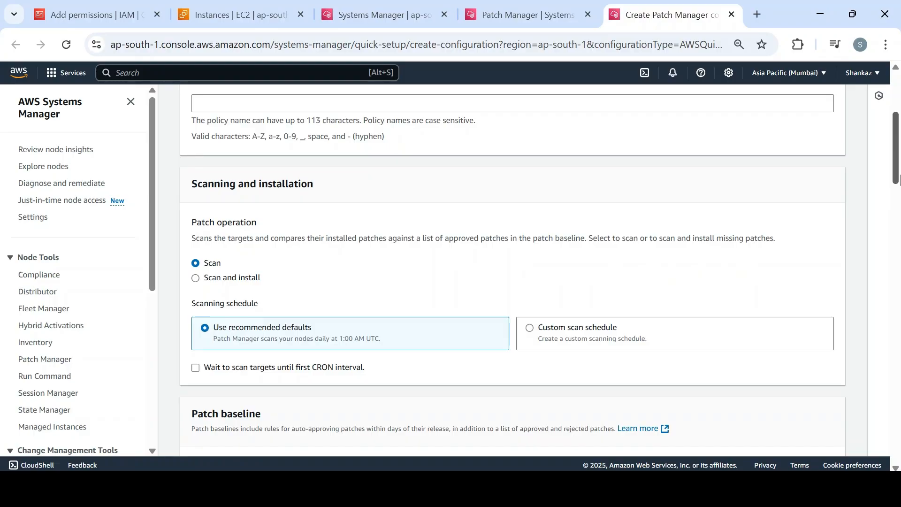
drag(899, 179, 899, 192)
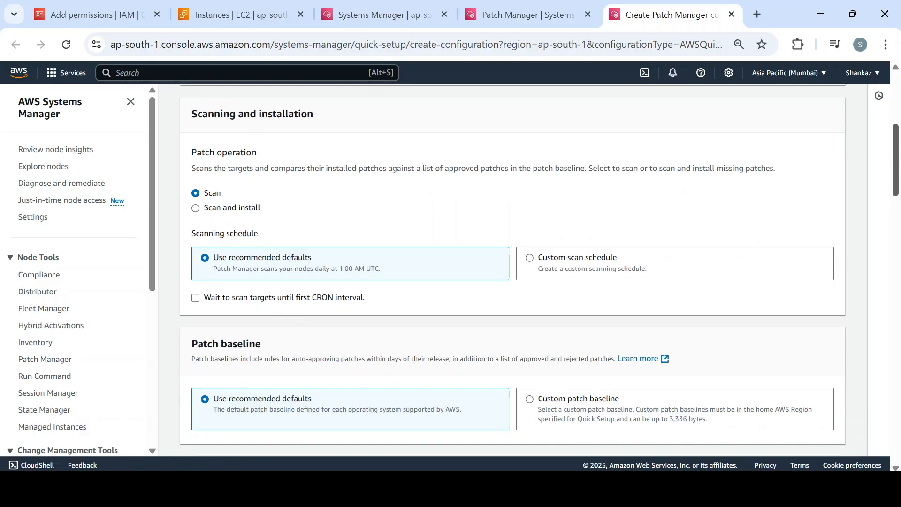
drag(899, 193, 899, 291)
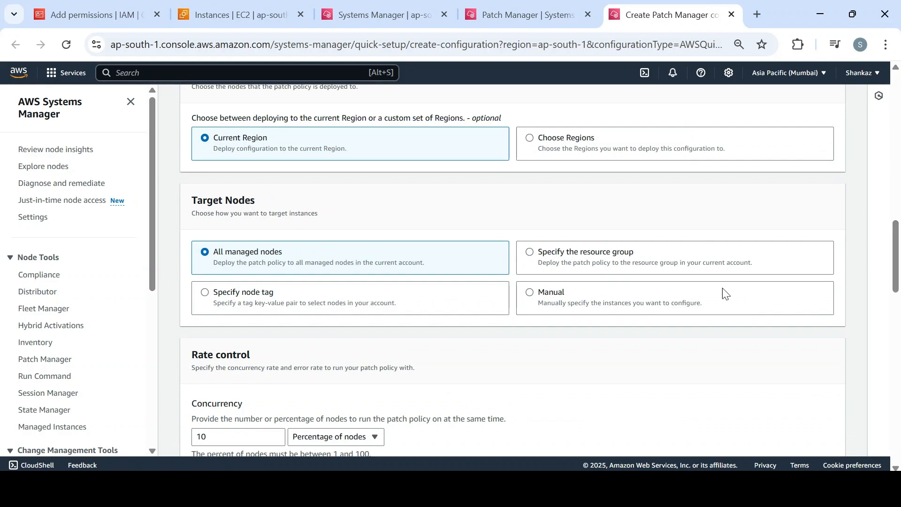
click(596, 263)
click(422, 261)
drag(899, 282, 899, 190)
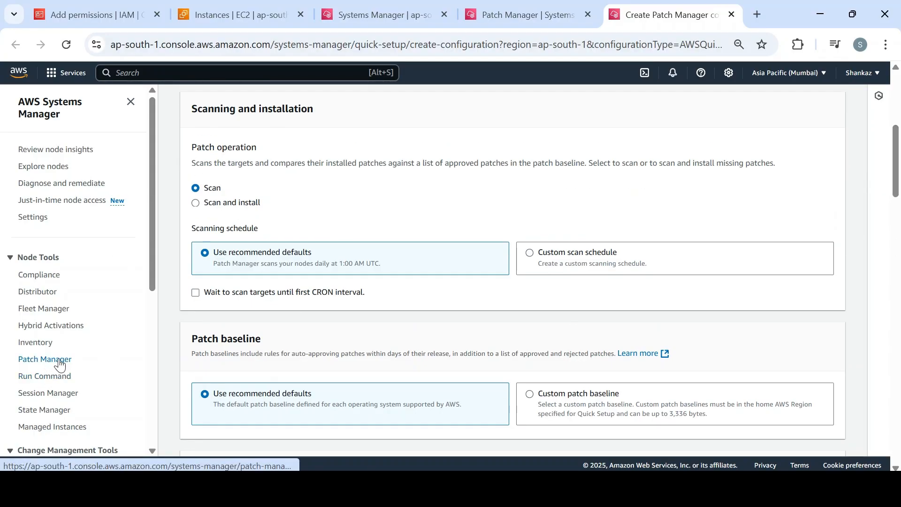
Select the ssmec2 managed node in Fleet Manager and review the connection, tool and settings actions available for it
click(57, 309)
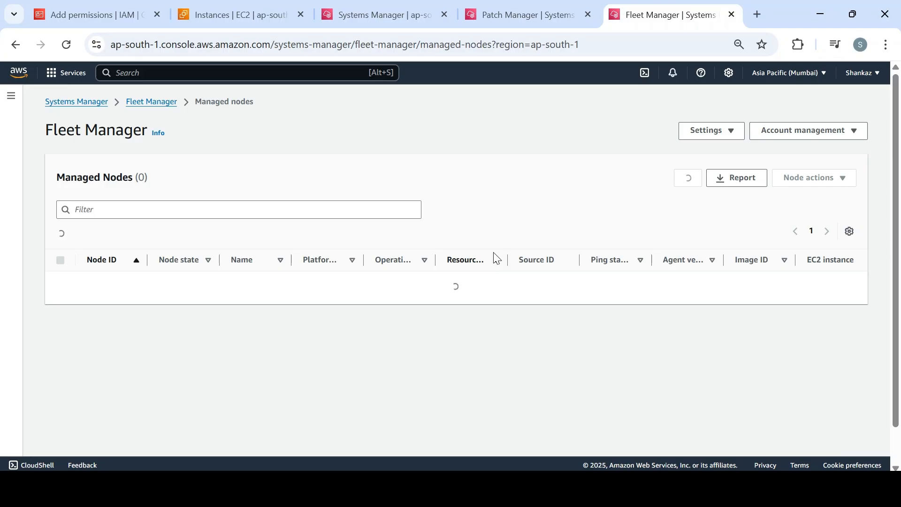
click(61, 388)
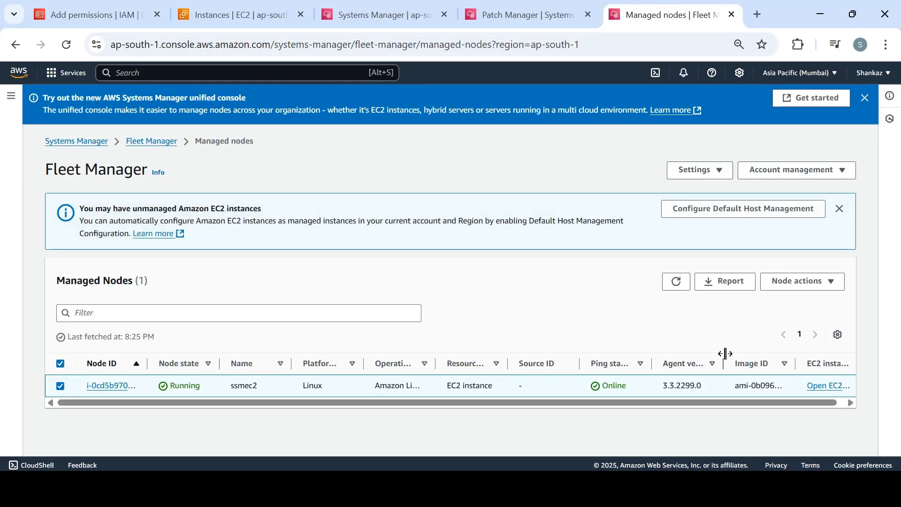
click(812, 290)
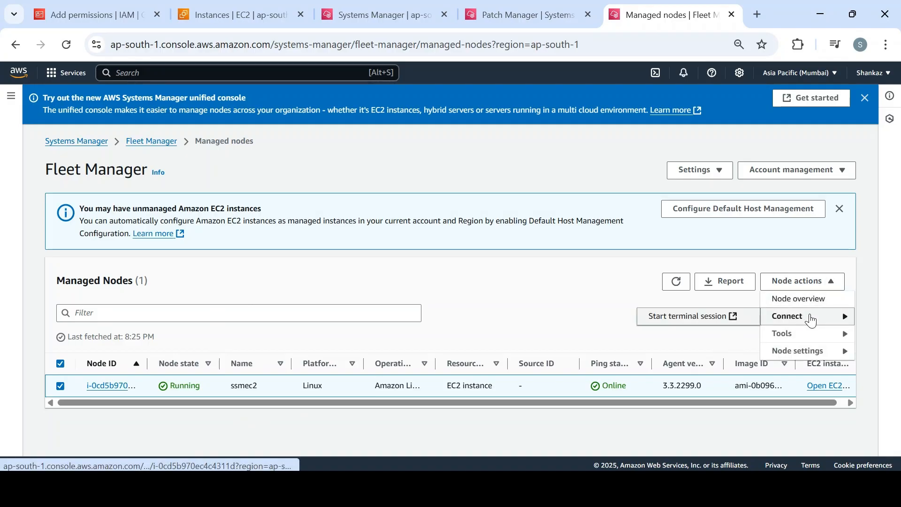
mouse_move(812, 340)
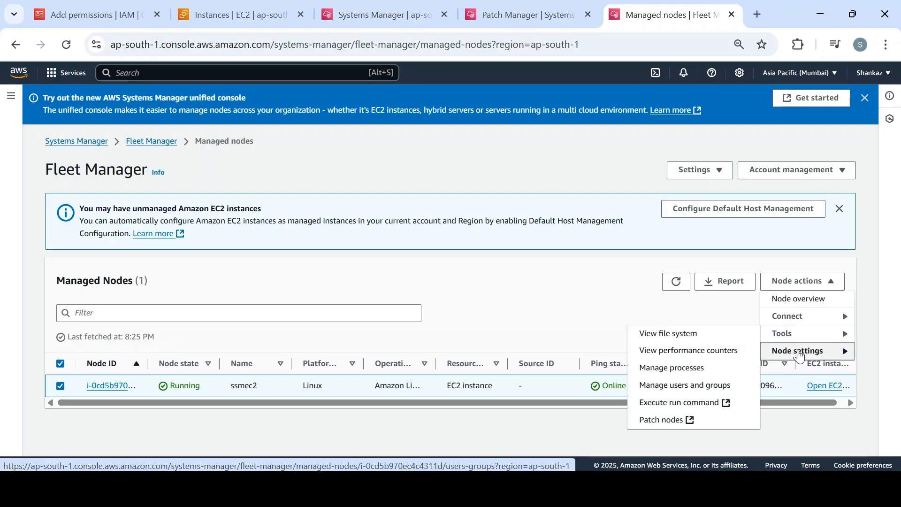
mouse_move(801, 356)
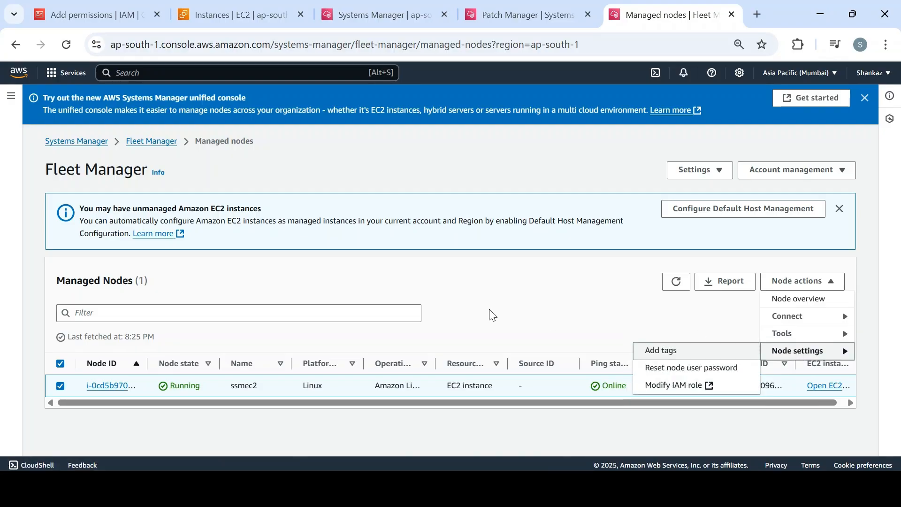
Start a new command in Systems Manager Run Command and search the command documents for AWSshell
click(93, 143)
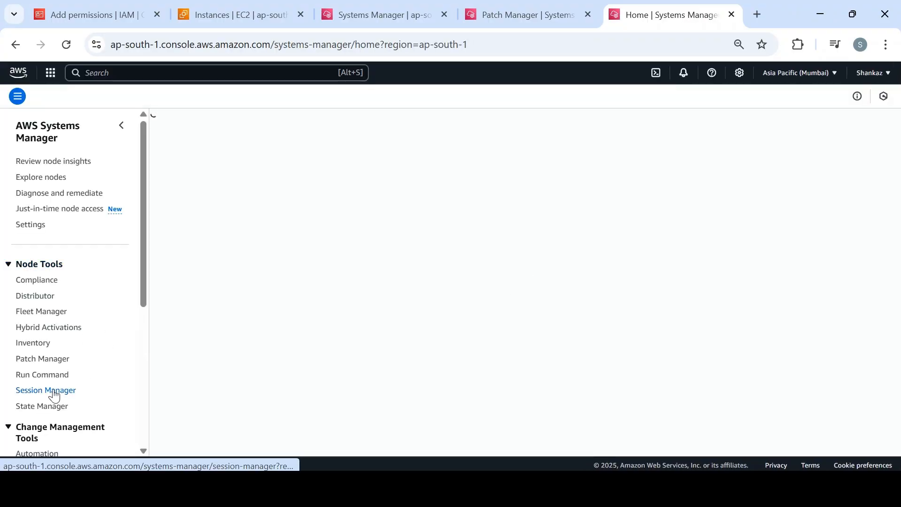
click(44, 374)
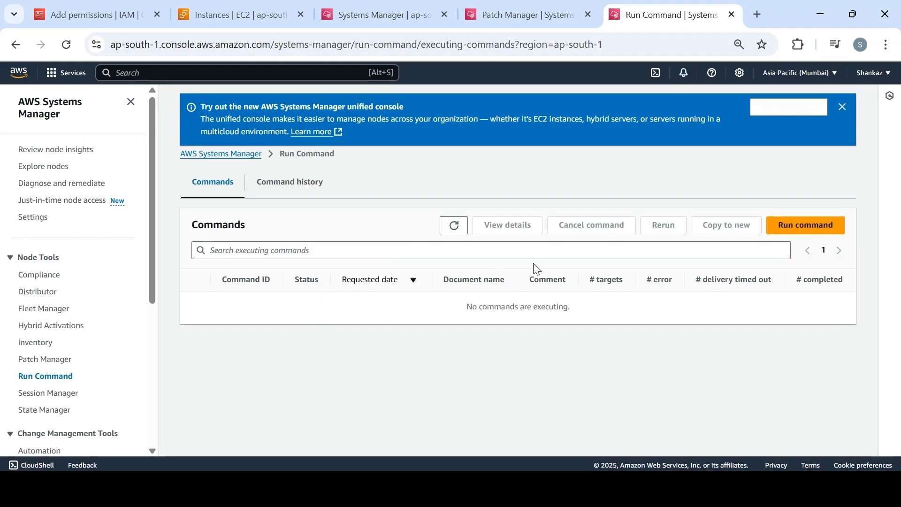
click(798, 225)
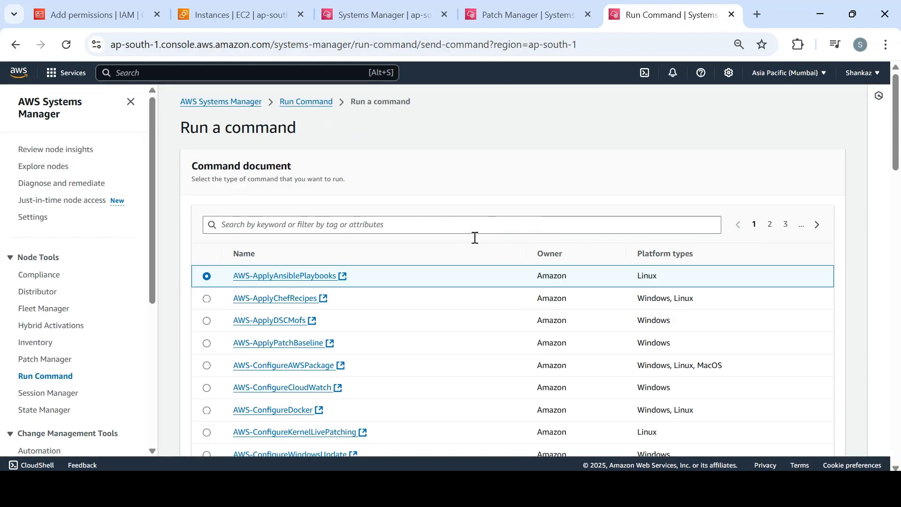
click(336, 228)
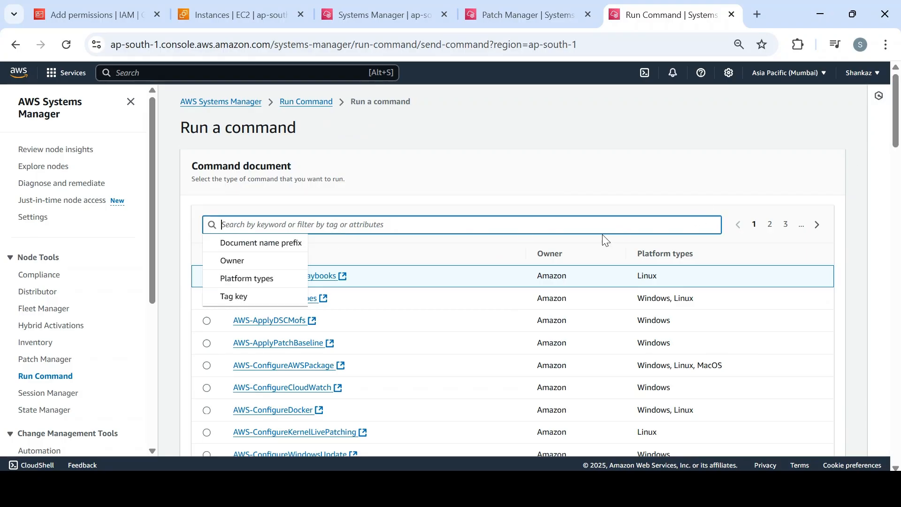
text(AWSs)
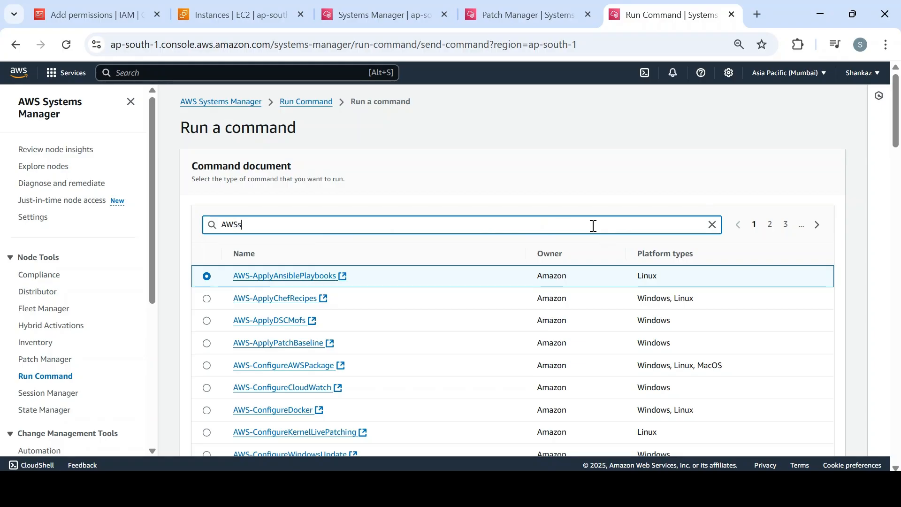
text(hell)
key(Return)
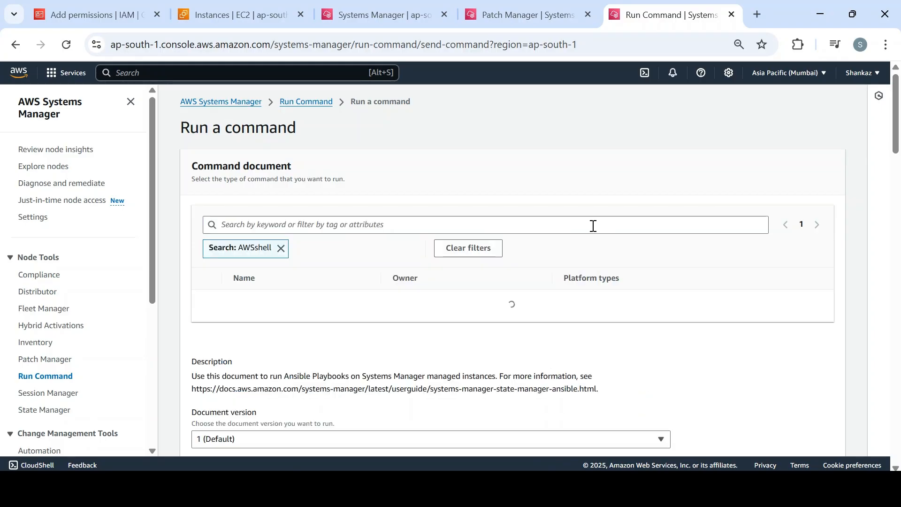
Replace the command document search with shell and select the AWS-RunShellScript document
click(280, 248)
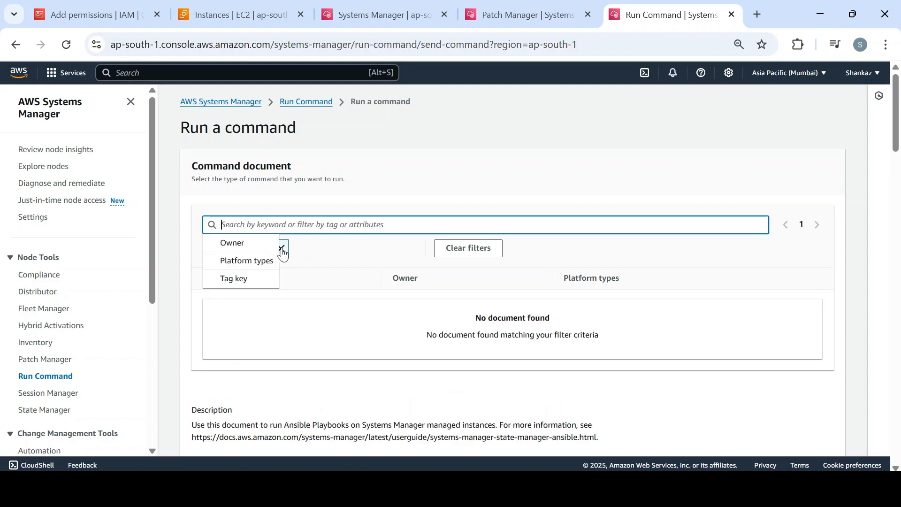
text(shell)
key(Return)
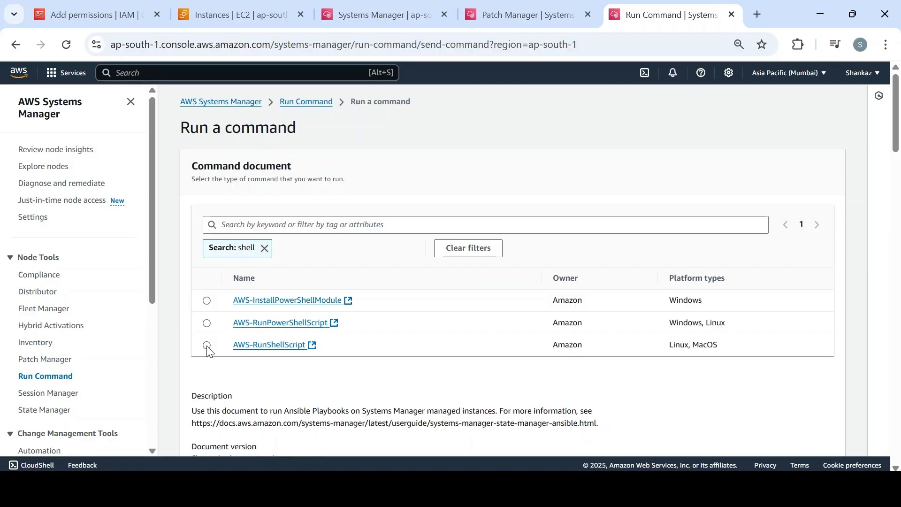
click(207, 346)
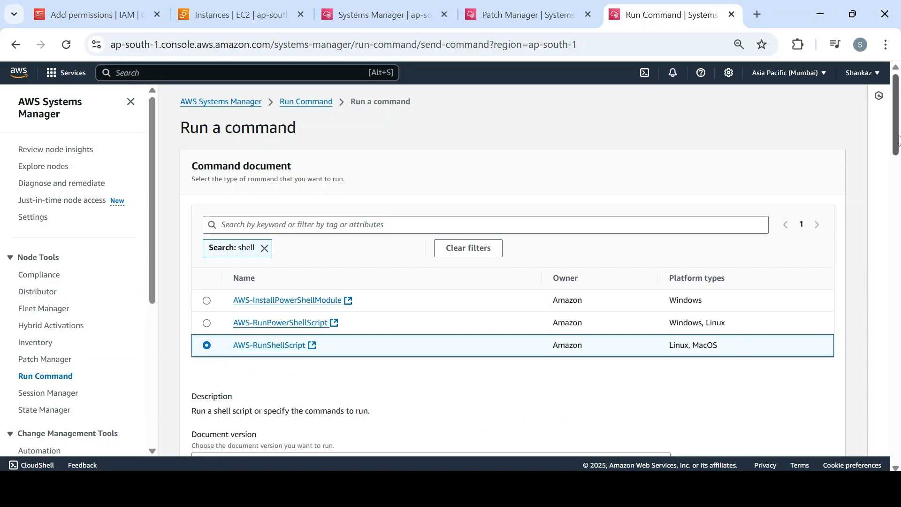
Copy yum update -y, yum install -y httpd, systemctl start httpd and systemctl enable httpd from the Notepad note into the Commands parameter
scroll(899, 174, down, 3)
drag(898, 175, 899, 209)
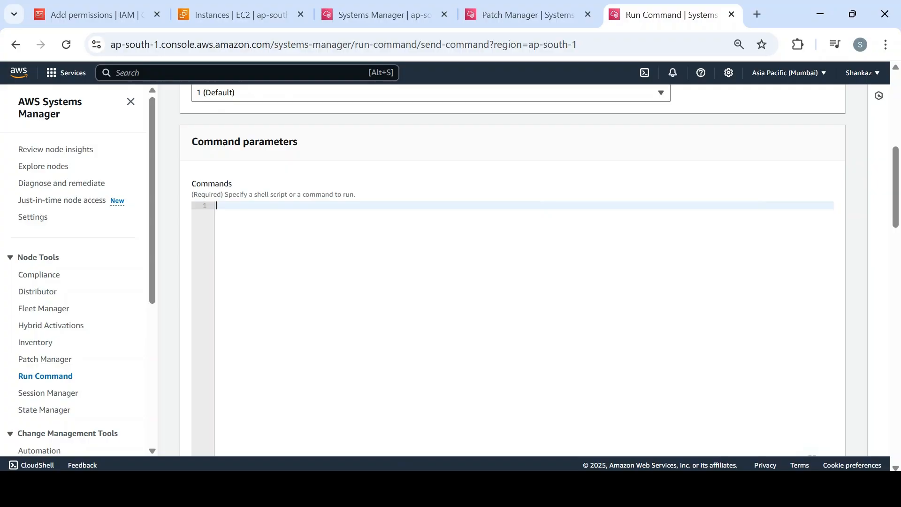
click(371, 489)
drag(149, 103, 2, 61)
key(ctrl+c)
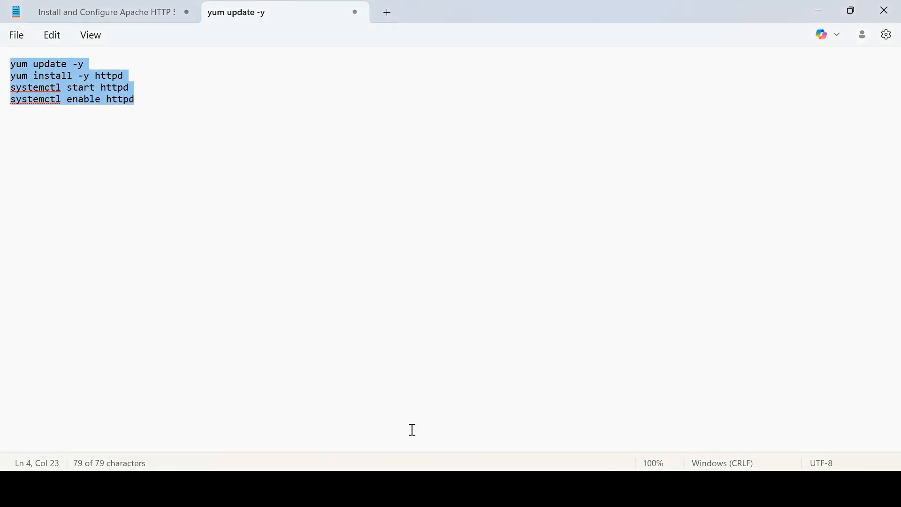
click(429, 489)
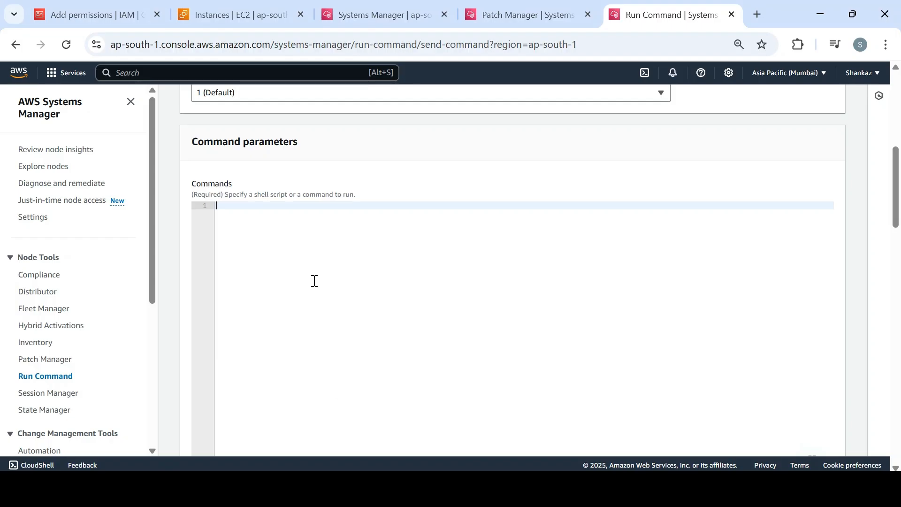
key(ctrl+v)
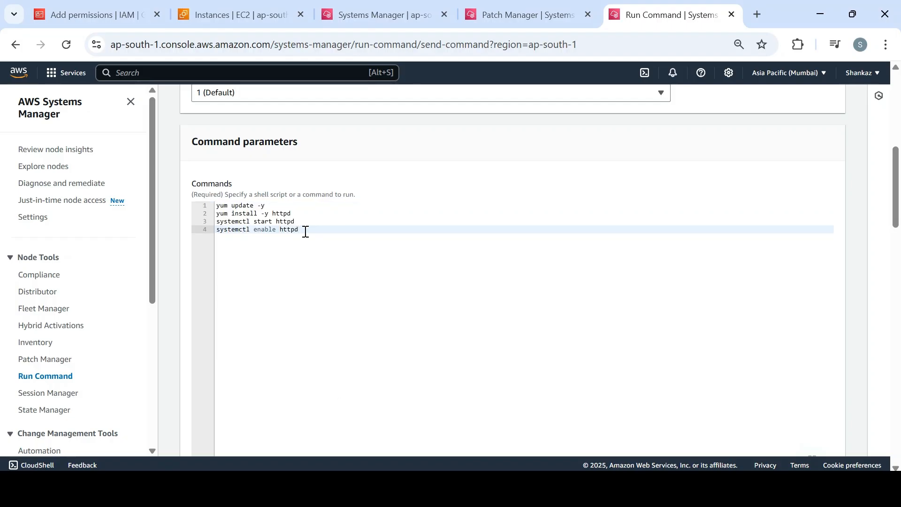
drag(217, 214, 293, 213)
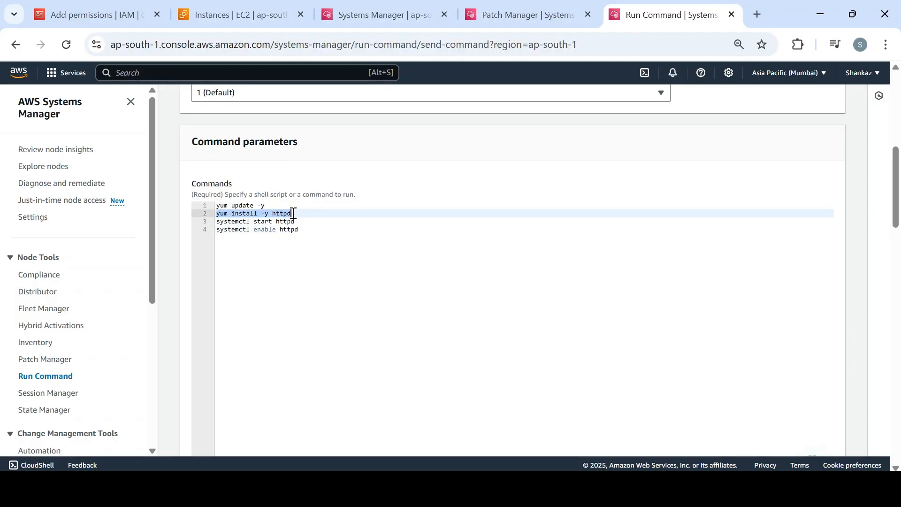
Check the Apache service with systemctl status httpd in the open Session Manager terminal before sending the command
click(373, 16)
key(Up)
key(Return)
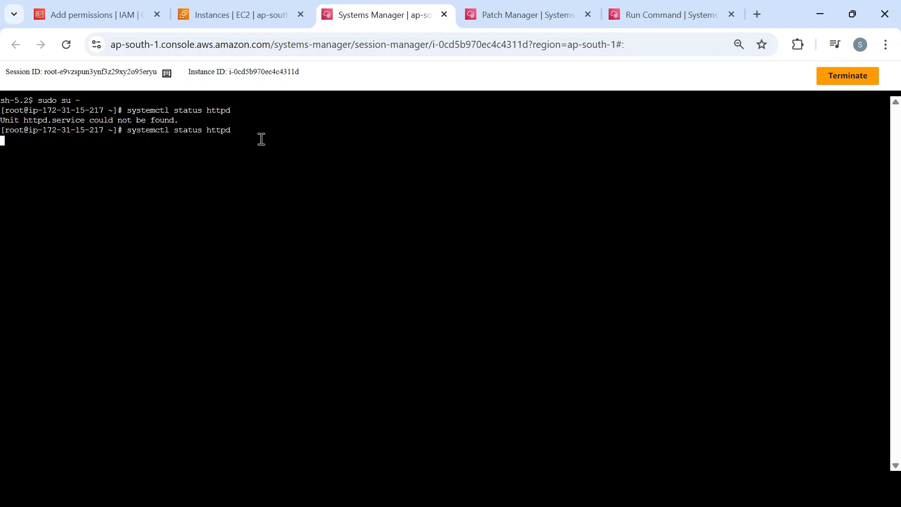
Set the Run Command target selection to Choose instances manually and select the ssmec2 instance
click(656, 18)
drag(898, 207, 898, 289)
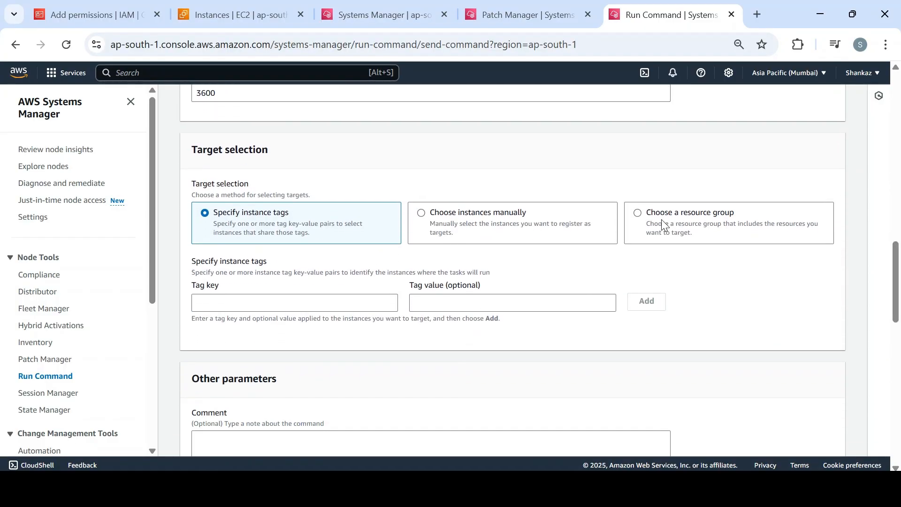
click(420, 220)
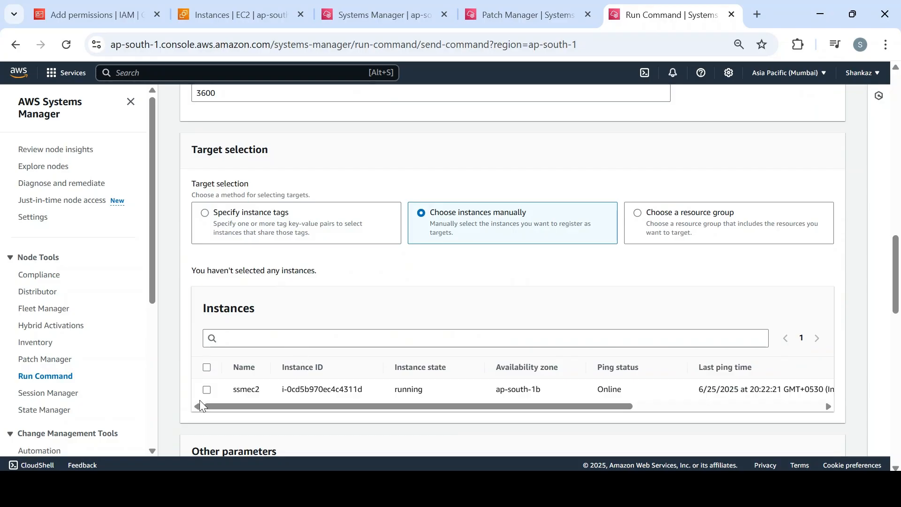
click(206, 391)
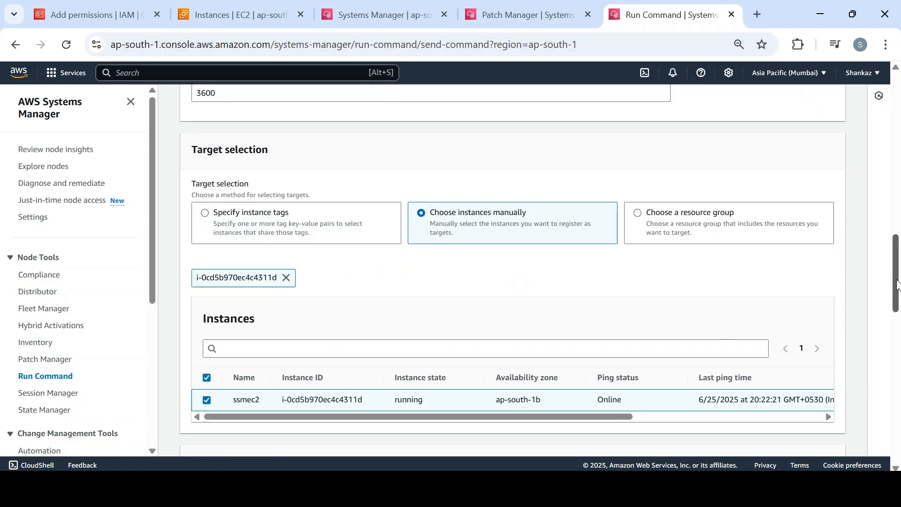
Disable writing the command output to an S3 bucket and run the command
drag(897, 292, 898, 401)
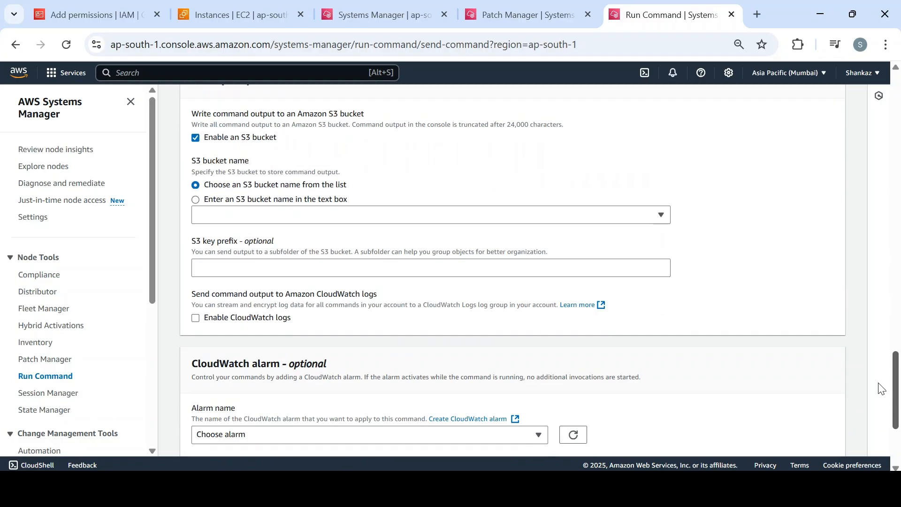
click(196, 138)
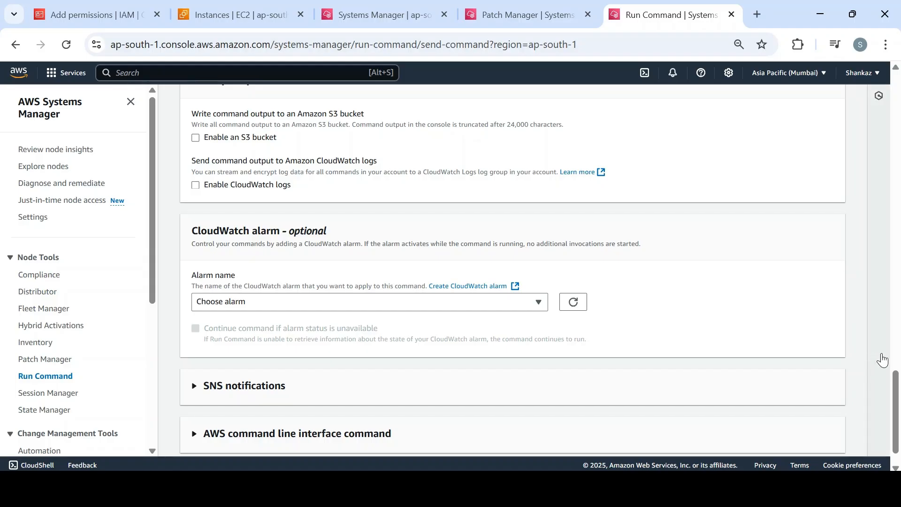
scroll(898, 398, down, 1)
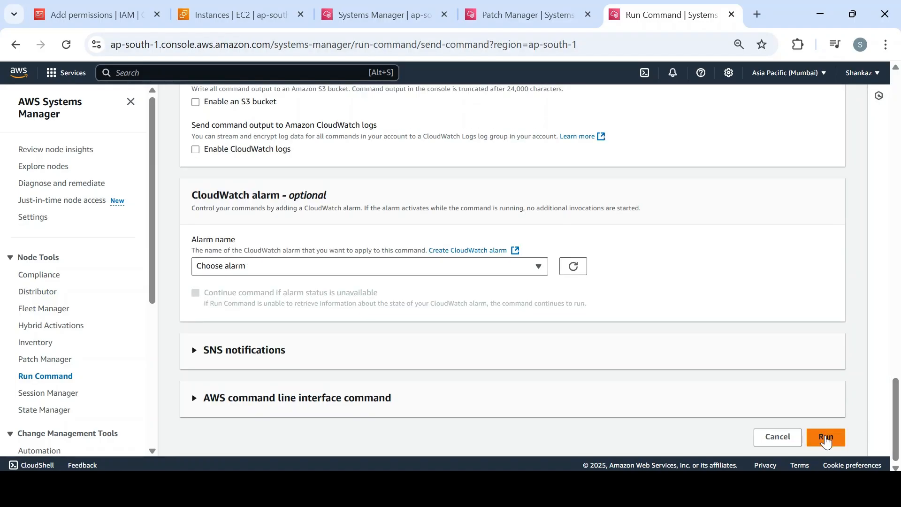
click(826, 438)
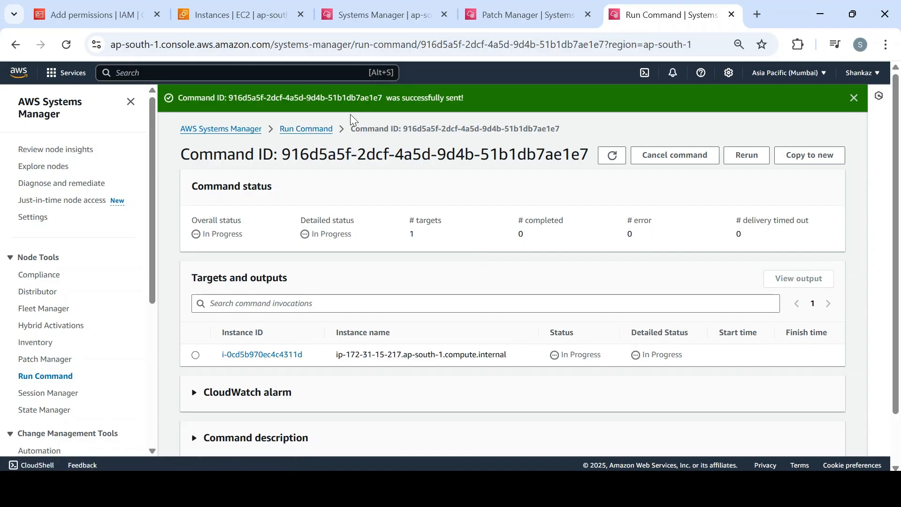
Track the sent command's status in Run Command's executing commands list and command history, dismissing the unified console banner
click(317, 130)
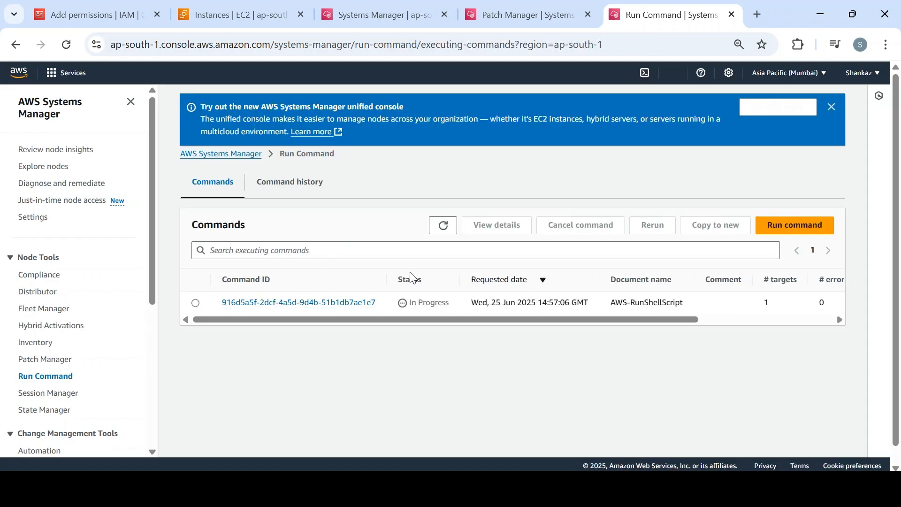
click(311, 187)
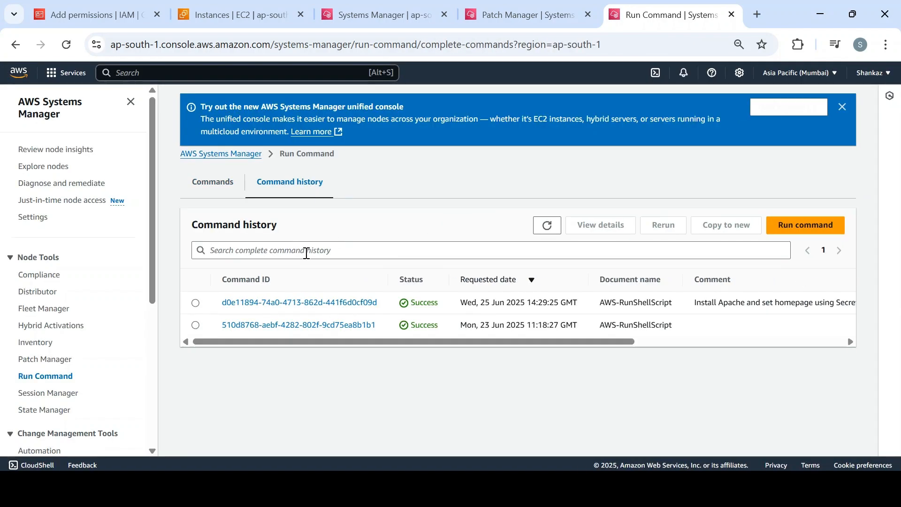
click(204, 182)
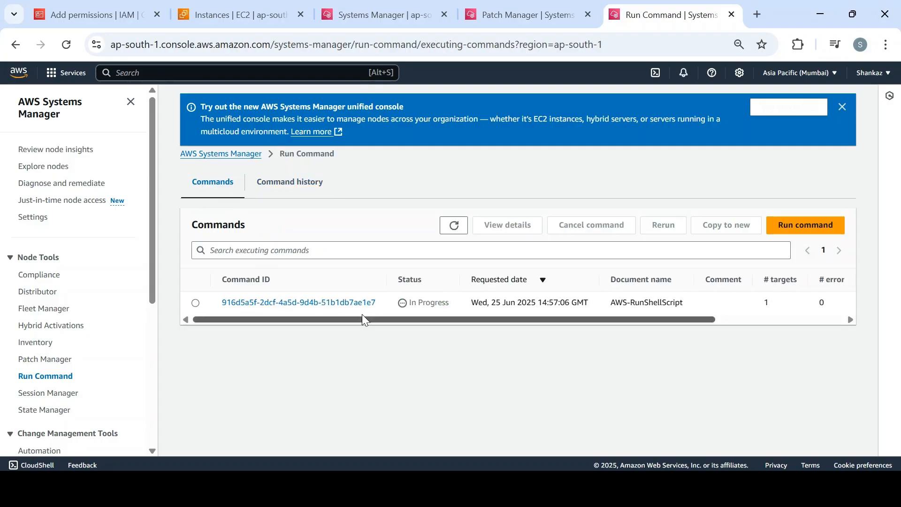
click(462, 225)
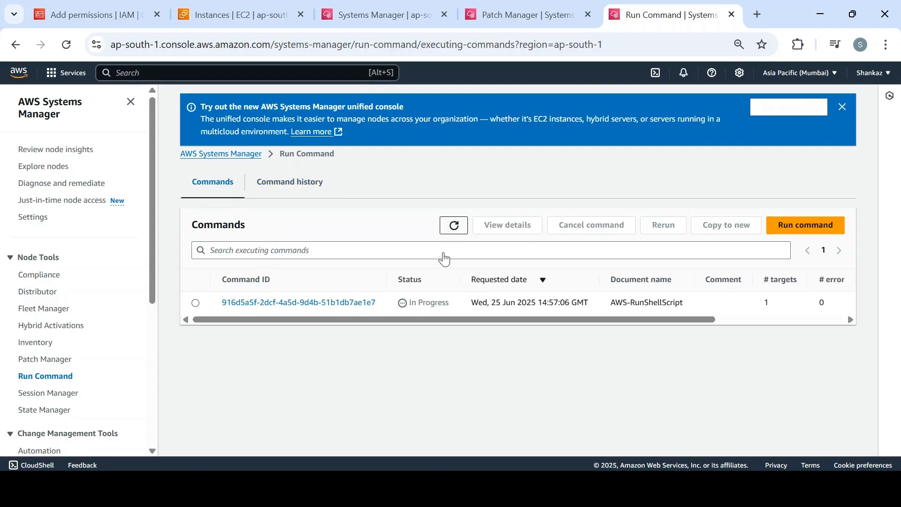
click(456, 226)
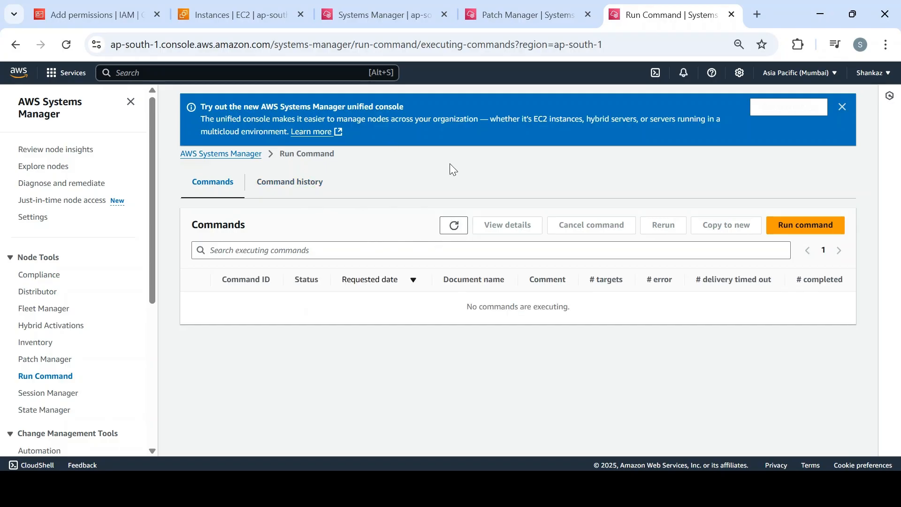
click(843, 107)
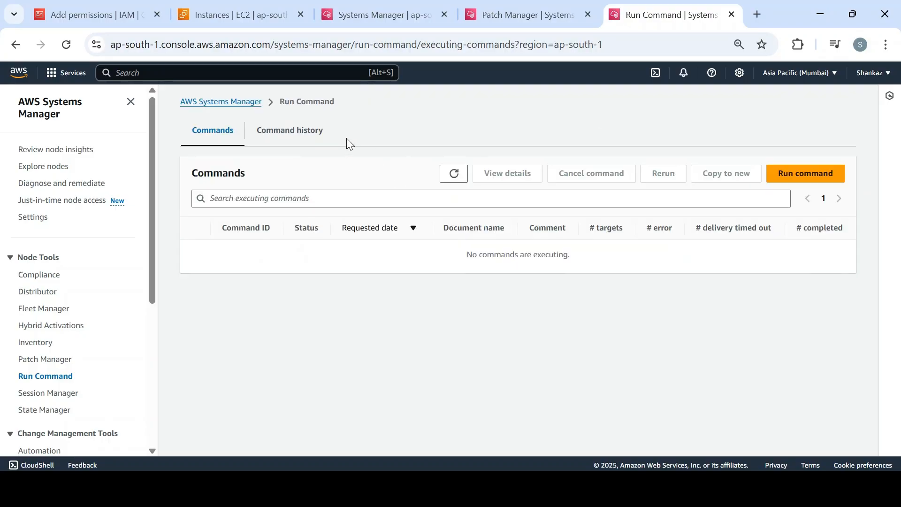
click(294, 137)
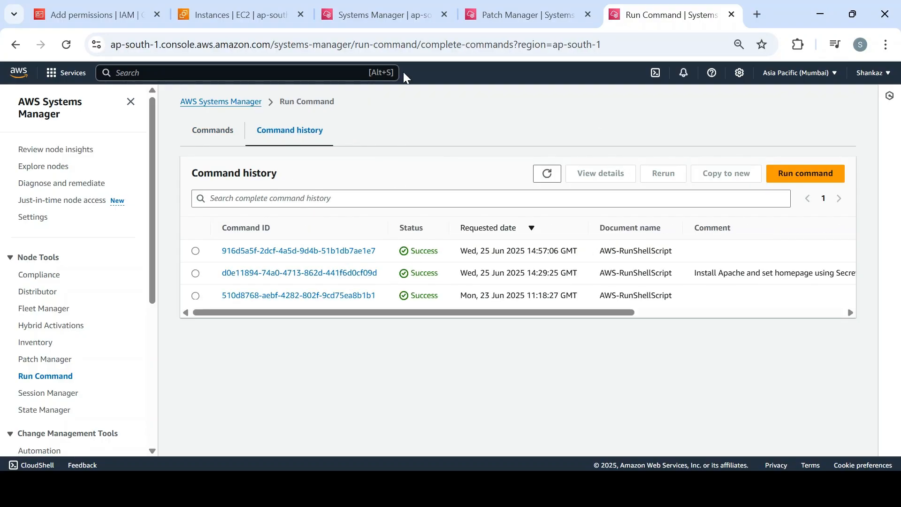
Rerun systemctl status httpd in the Session Manager terminal to check Apache after the command has run
click(380, 15)
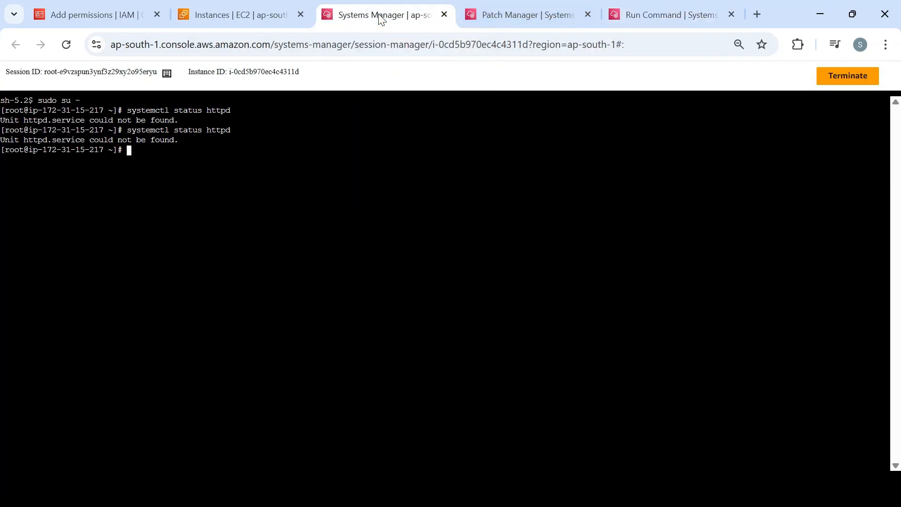
key(Up)
key(Return)
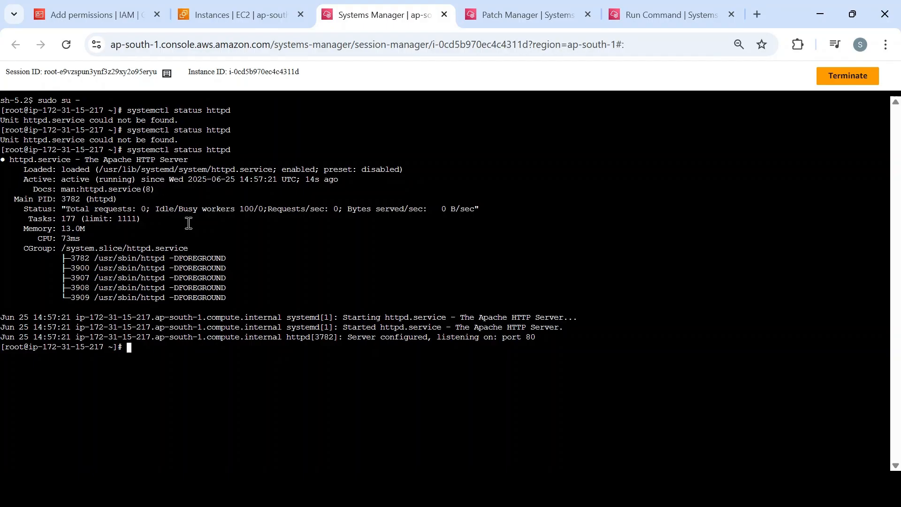
Open the ssmec2 instance's public IPv4 address 13.235.71.215 from EC2 and load it over HTTP to test the web server
mouse_move(244, 16)
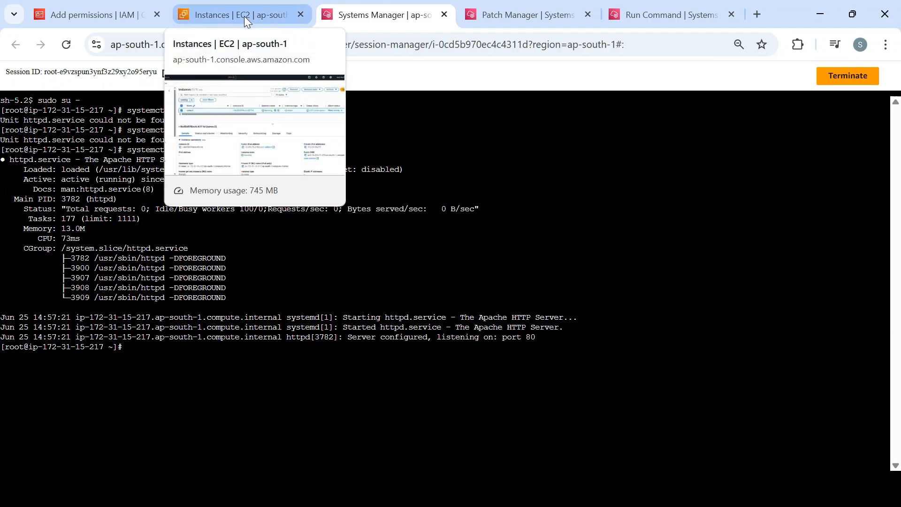
click(245, 16)
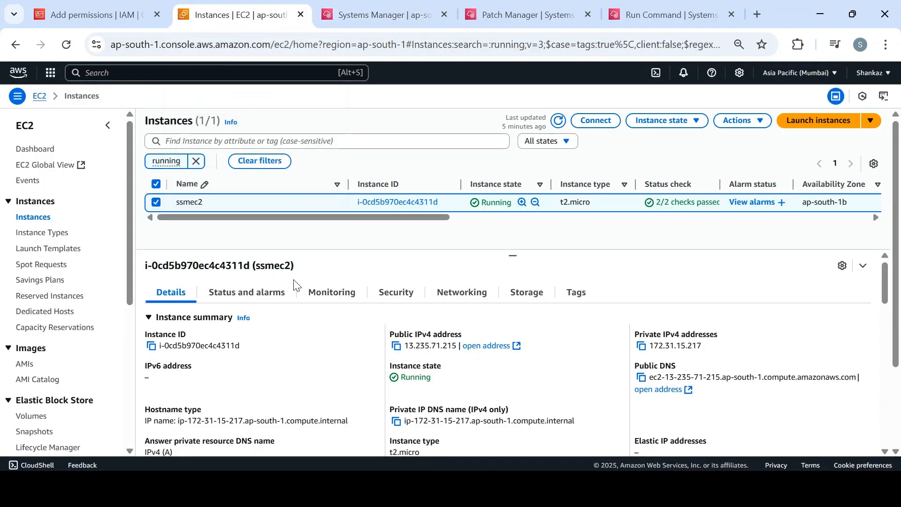
click(478, 347)
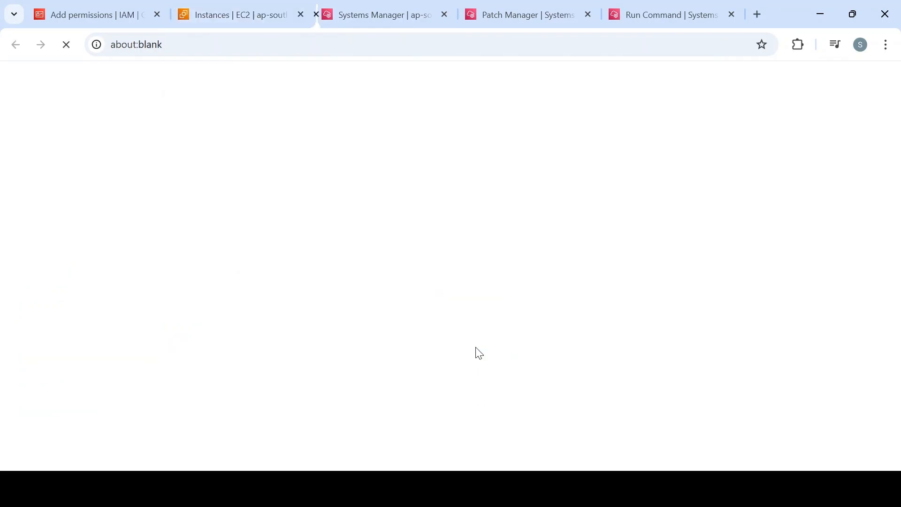
click(151, 46)
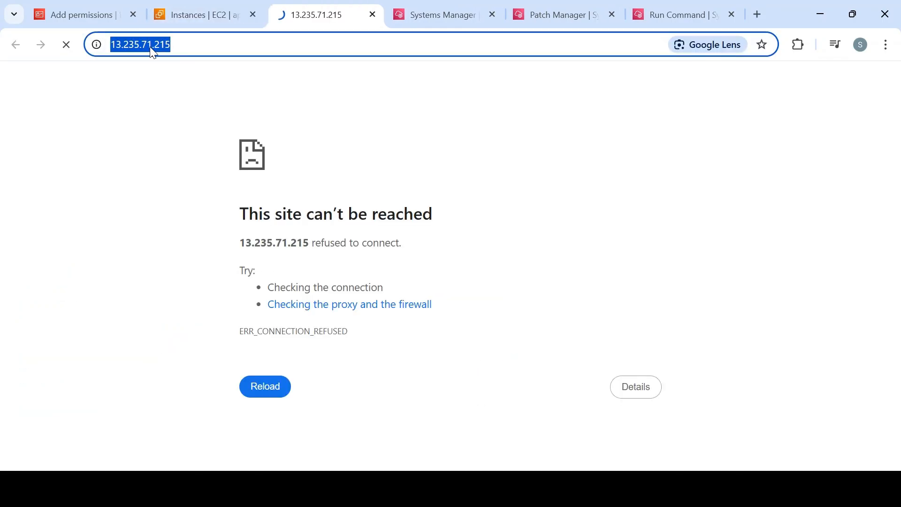
click(115, 47)
click(134, 46)
key(BackSpace)
key(Return)
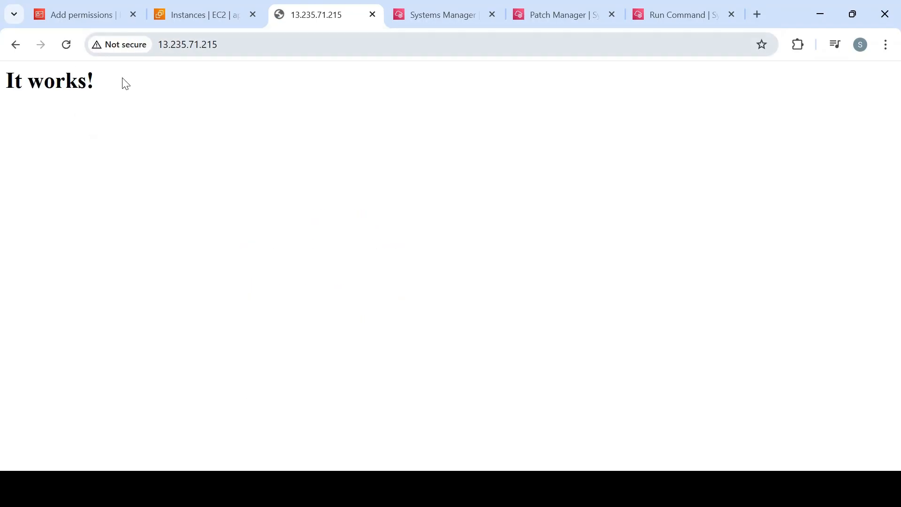
drag(105, 89, 7, 88)
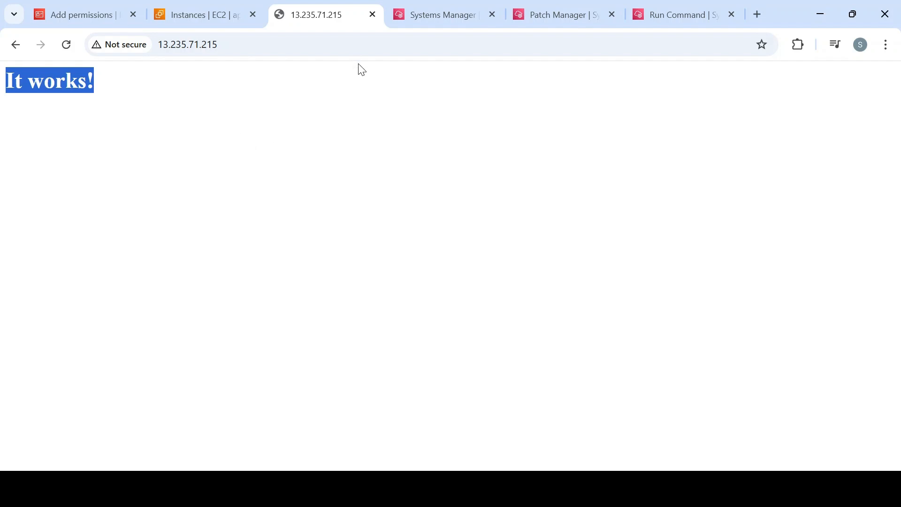
Revisit the Session Manager terminal, then return to Run Command's command history in Systems Manager
click(441, 21)
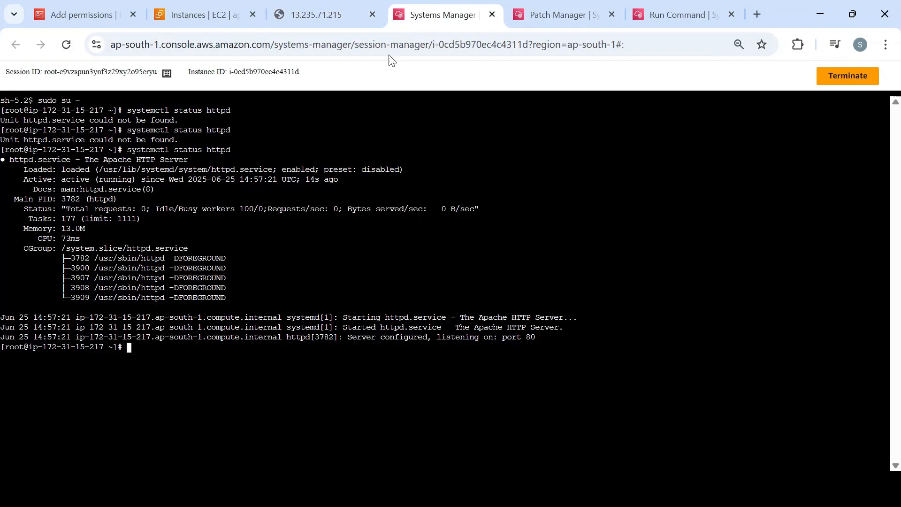
click(671, 16)
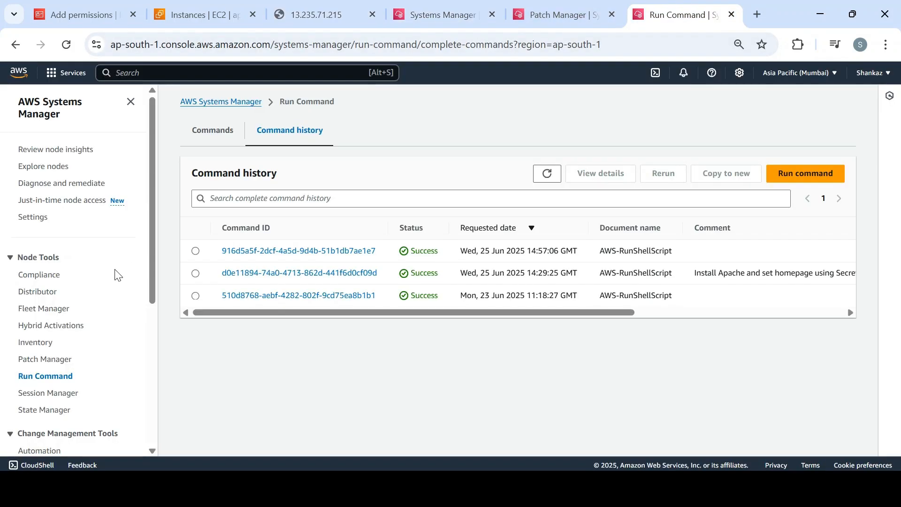
drag(154, 290, 151, 229)
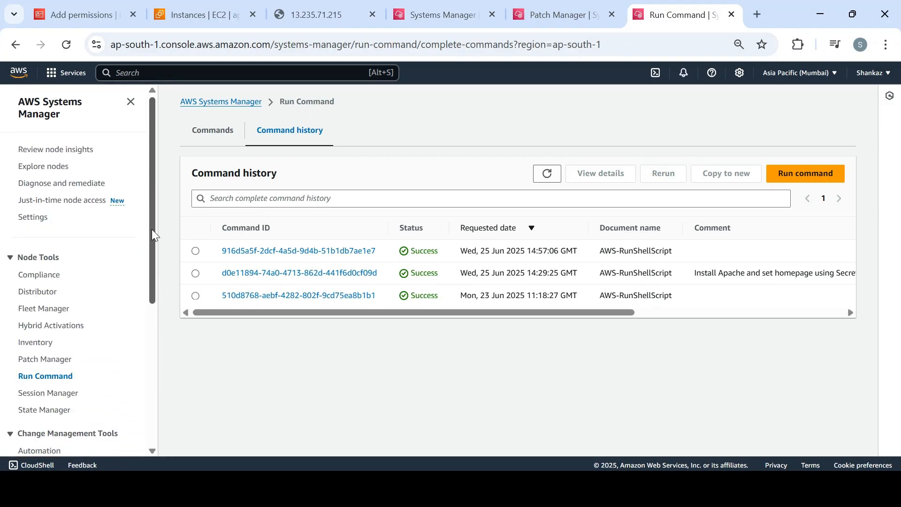